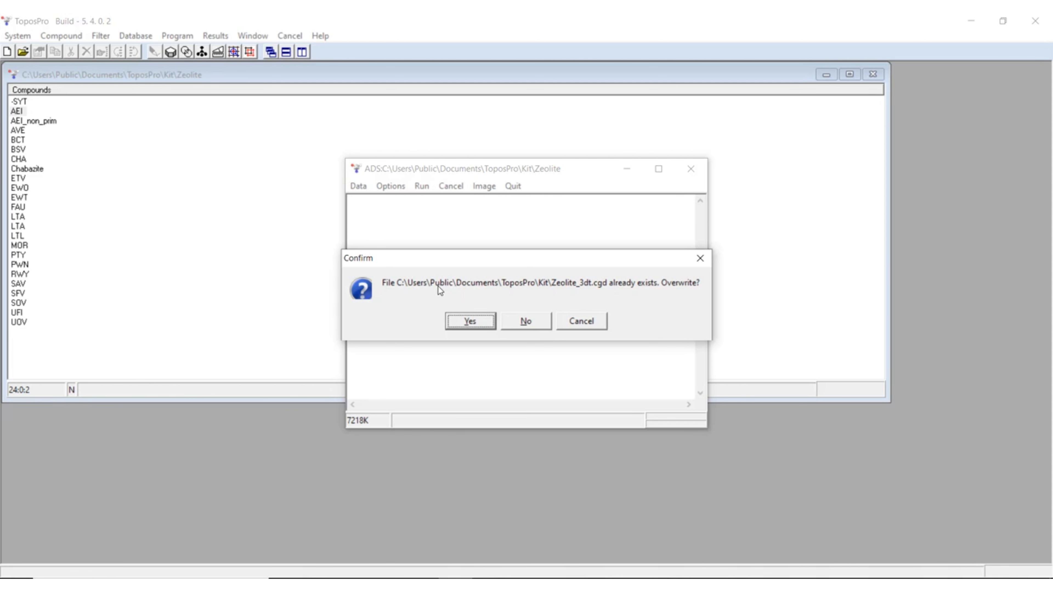
Run ADS on AEI, overwriting the existing Zeolite_3dt.cgd, Zeolite_t.tnt and Zeolite_r.tnt files and selecting all atoms as central atoms
left_click(476, 323)
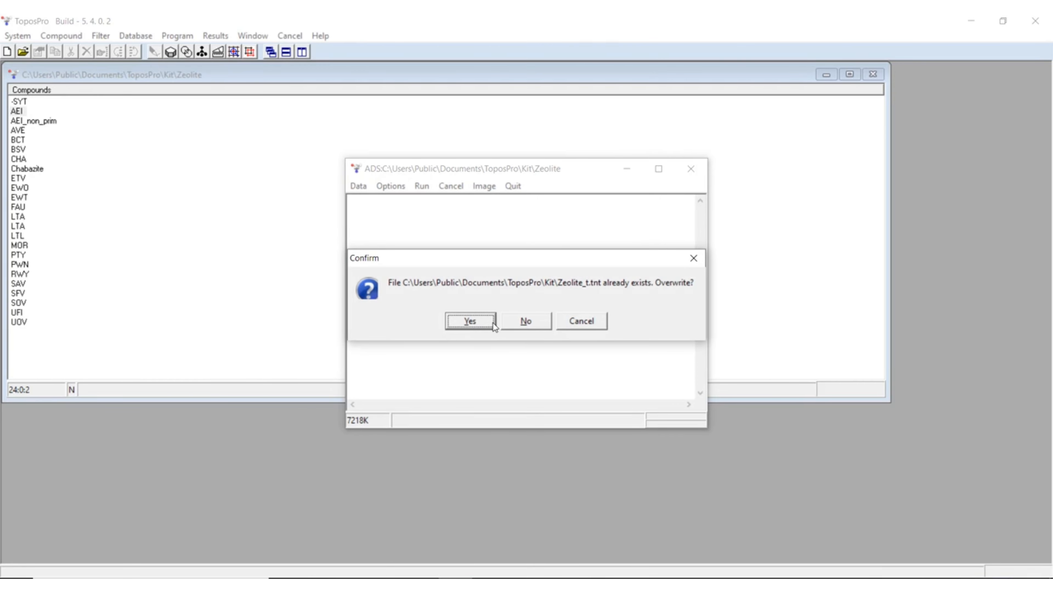
left_click(475, 325)
left_click(475, 325)
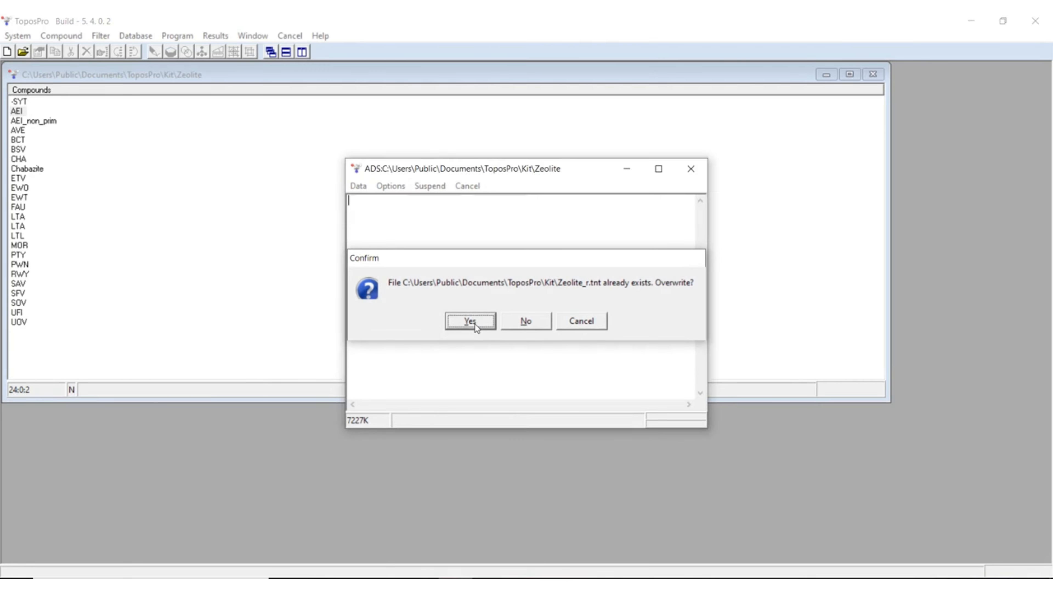
key("ctrl+a")
key("Return")
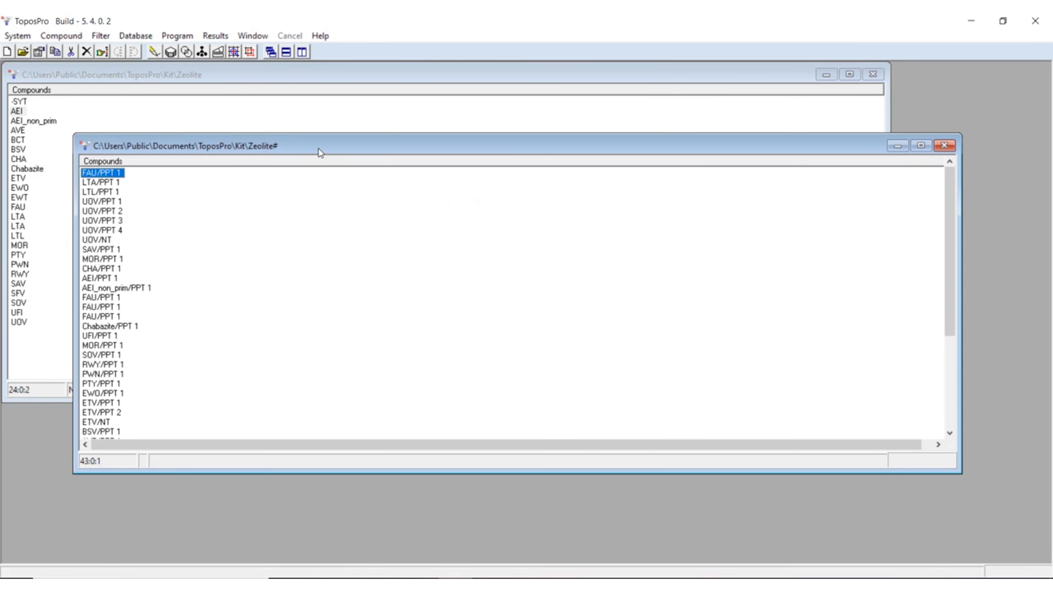
Run ADS on CHA without overwriting Zeolite_3dt.cgd, reloading the Zeolite# database, overwriting the .tnt files and accepting Si(1) as central atom
left_click(315, 109)
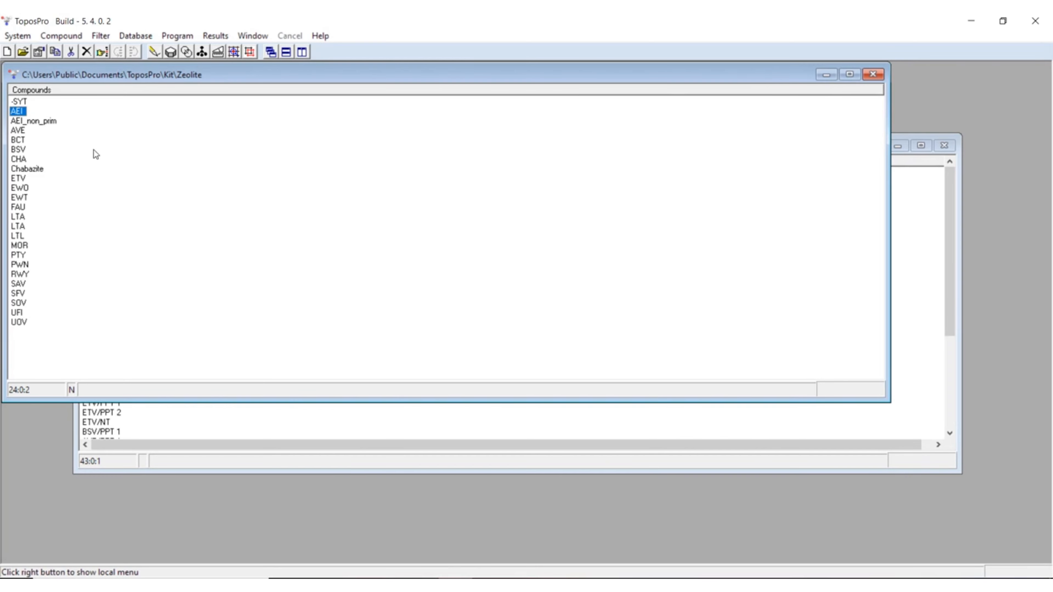
left_click(19, 159)
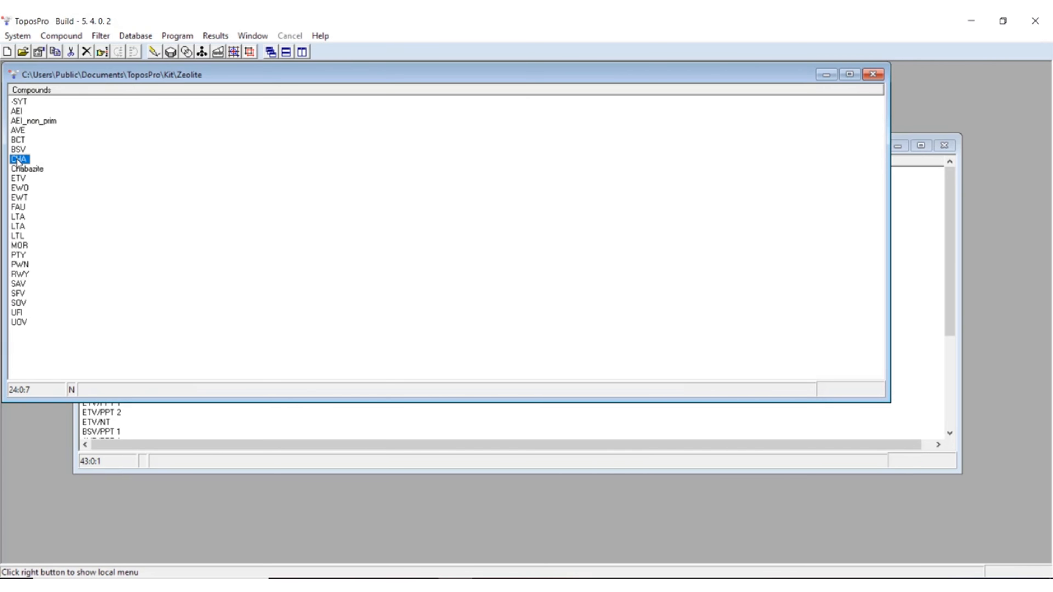
left_click(235, 52)
left_click(420, 186)
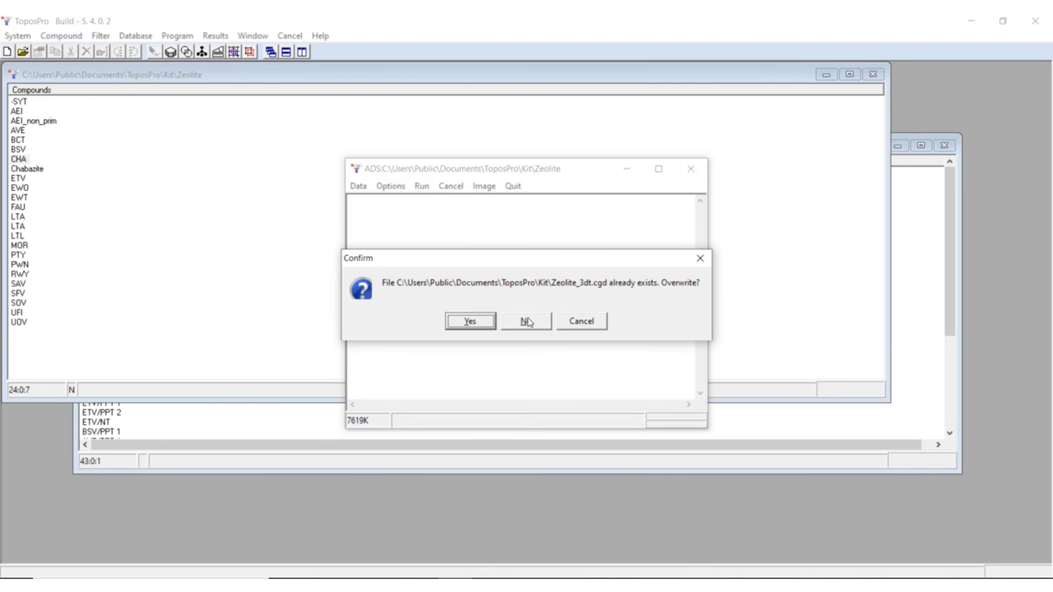
left_click(528, 327)
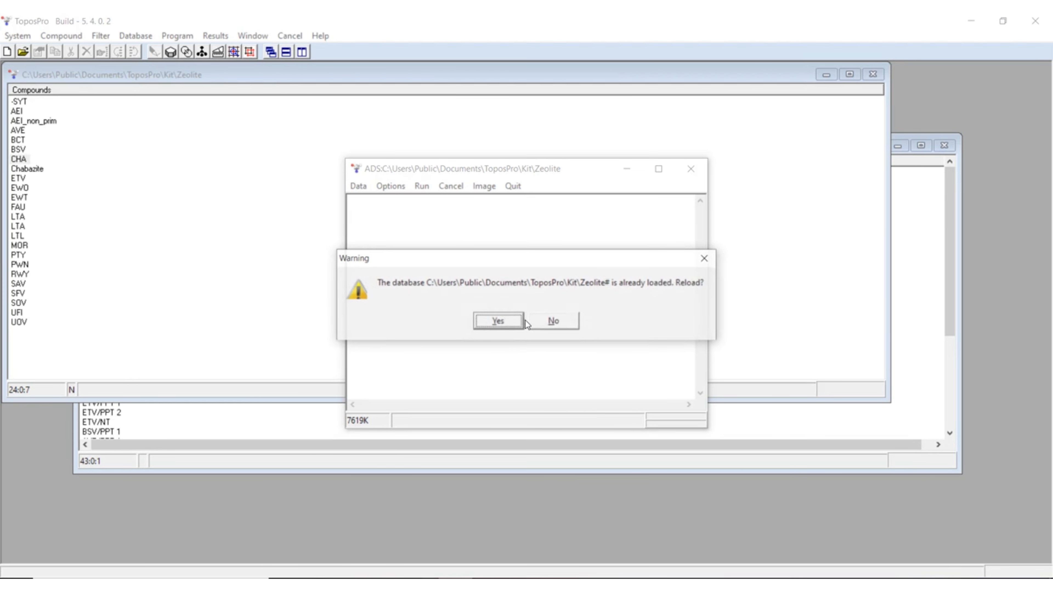
left_click(506, 322)
left_click(479, 322)
left_click(475, 322)
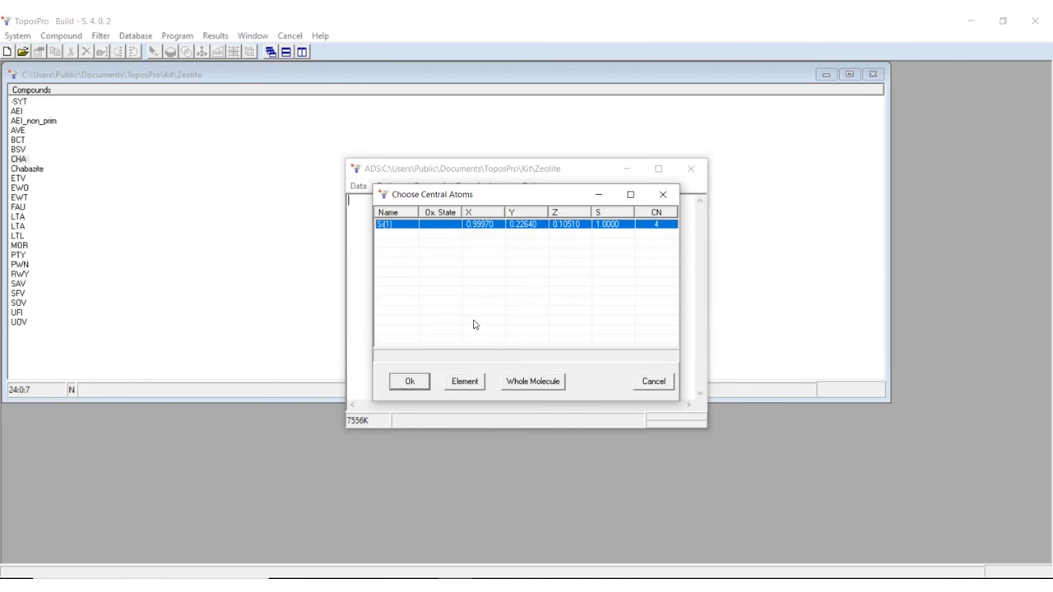
key("Return")
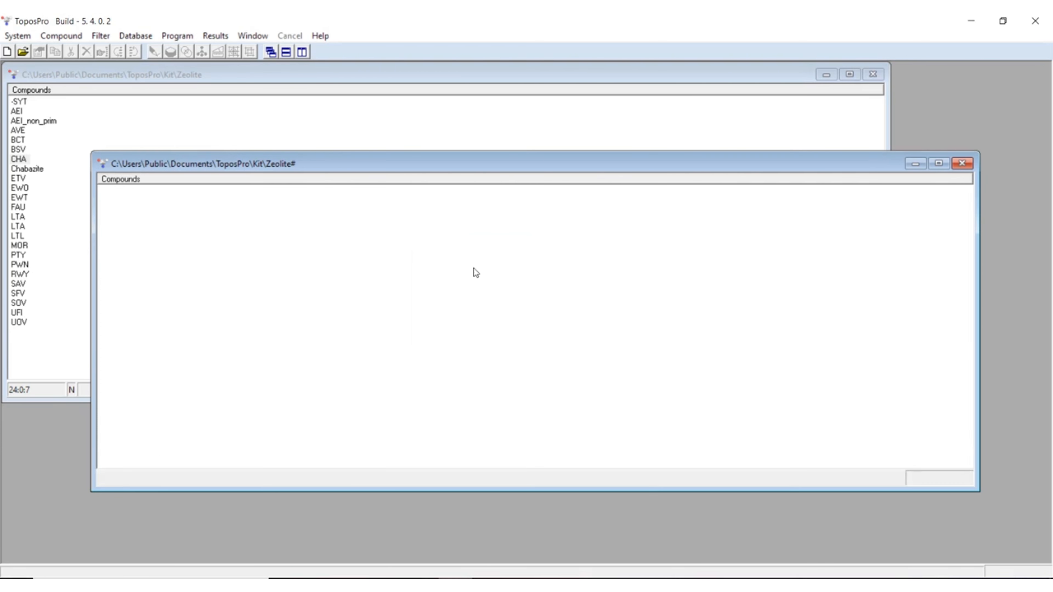
Run ADS on the second LTA entry, keeping Zeolite_3dt.cgd, reloading Zeolite#, overwriting the .tnt files and accepting Si(1) as central atom
left_click(145, 132)
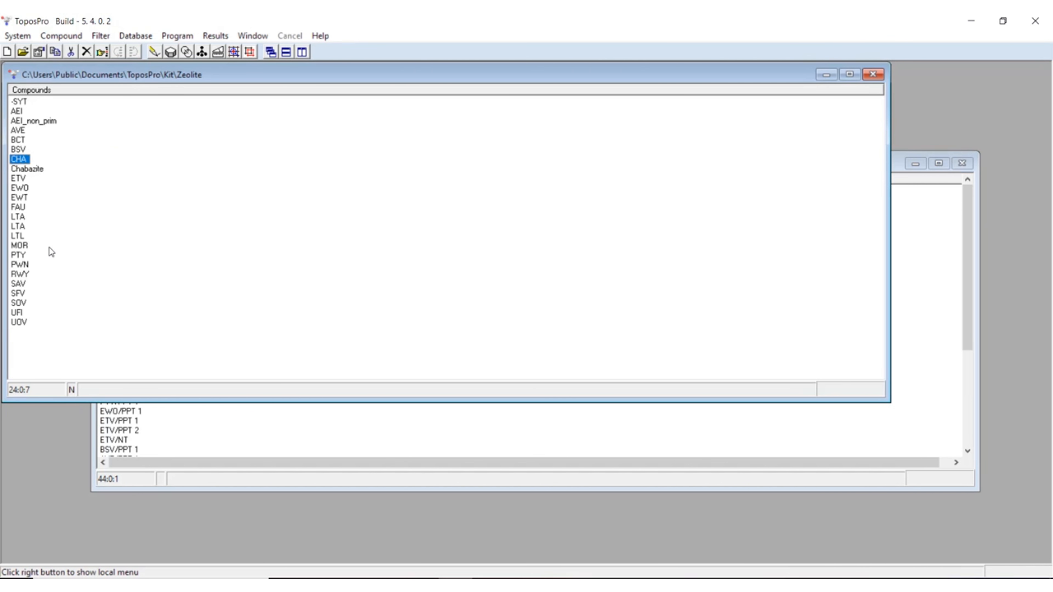
left_click(18, 227)
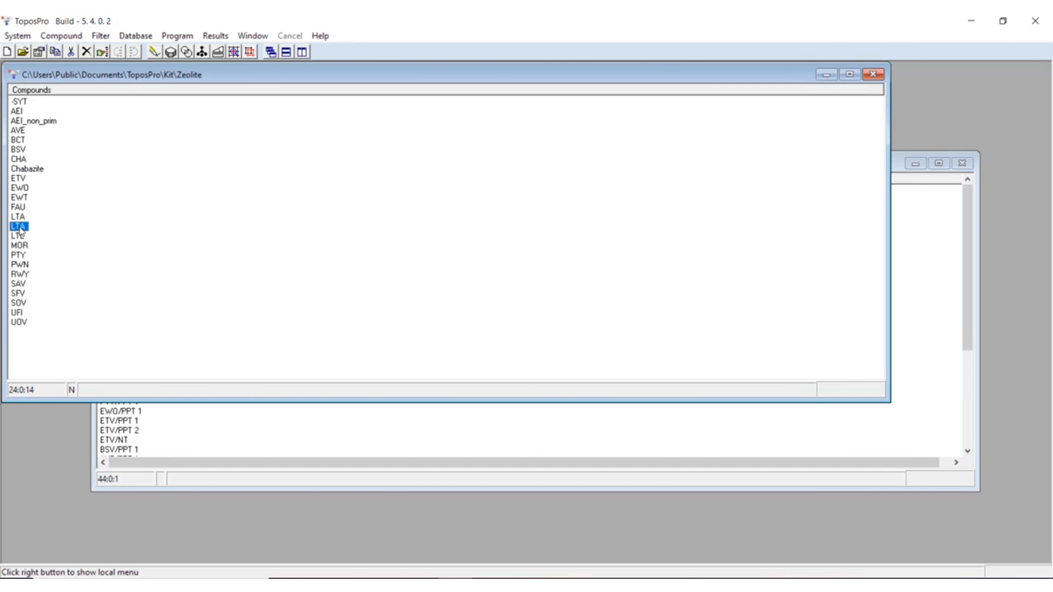
left_click(233, 52)
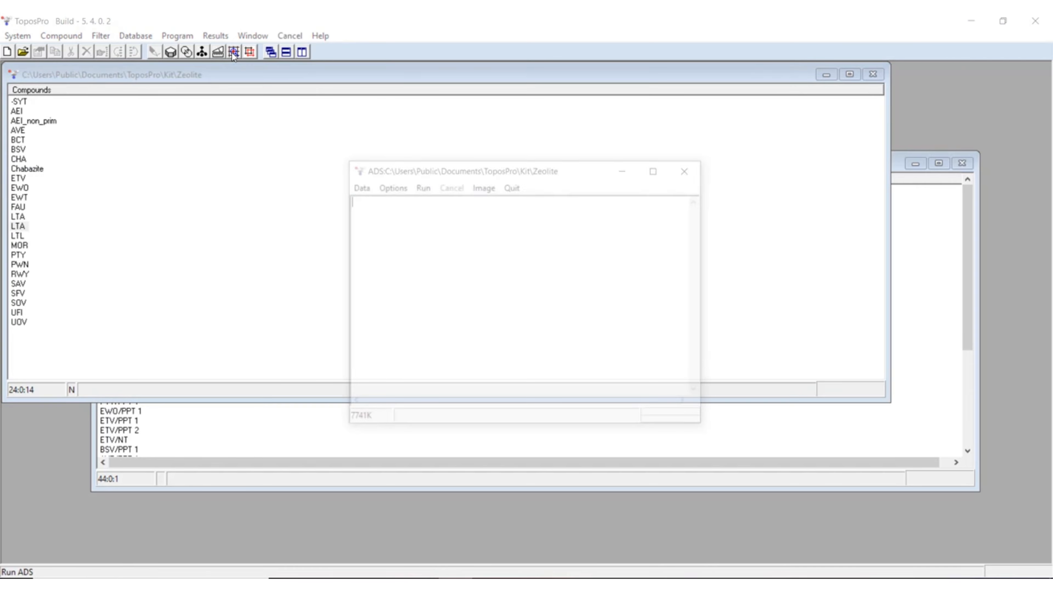
left_click(422, 186)
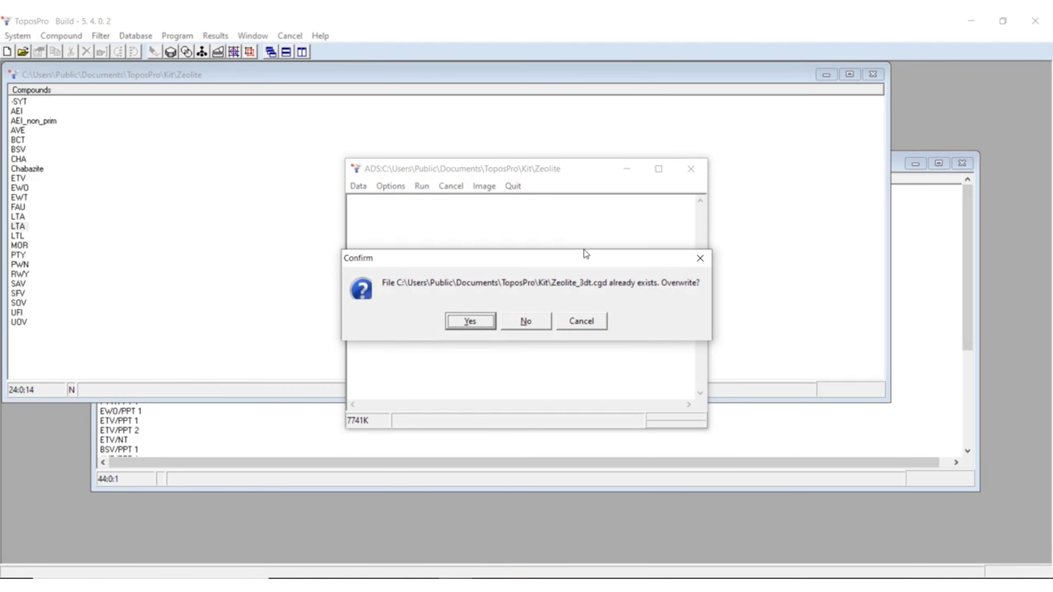
left_click(529, 322)
left_click(520, 323)
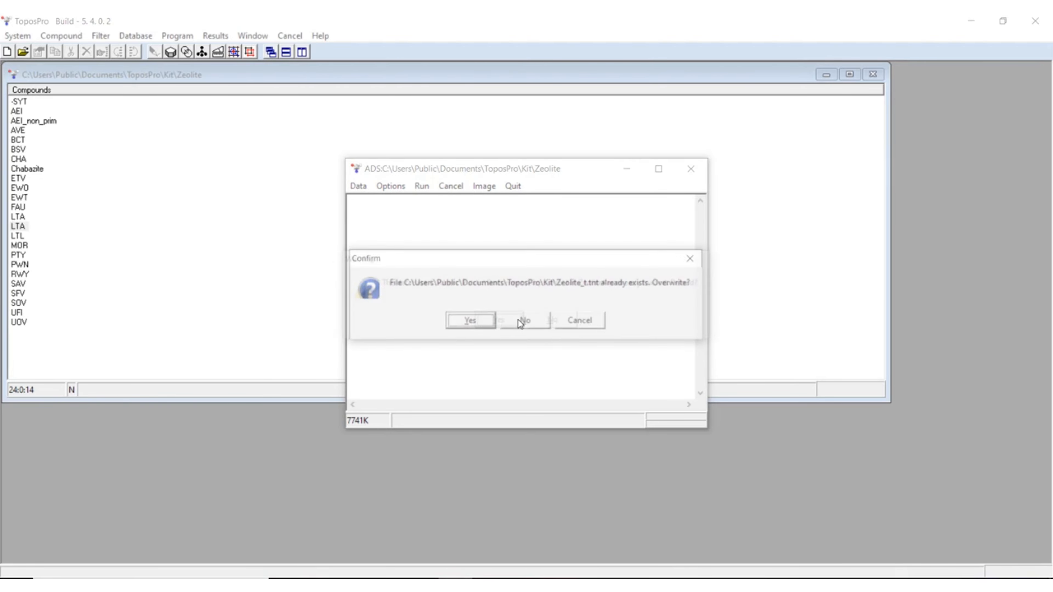
left_click(482, 323)
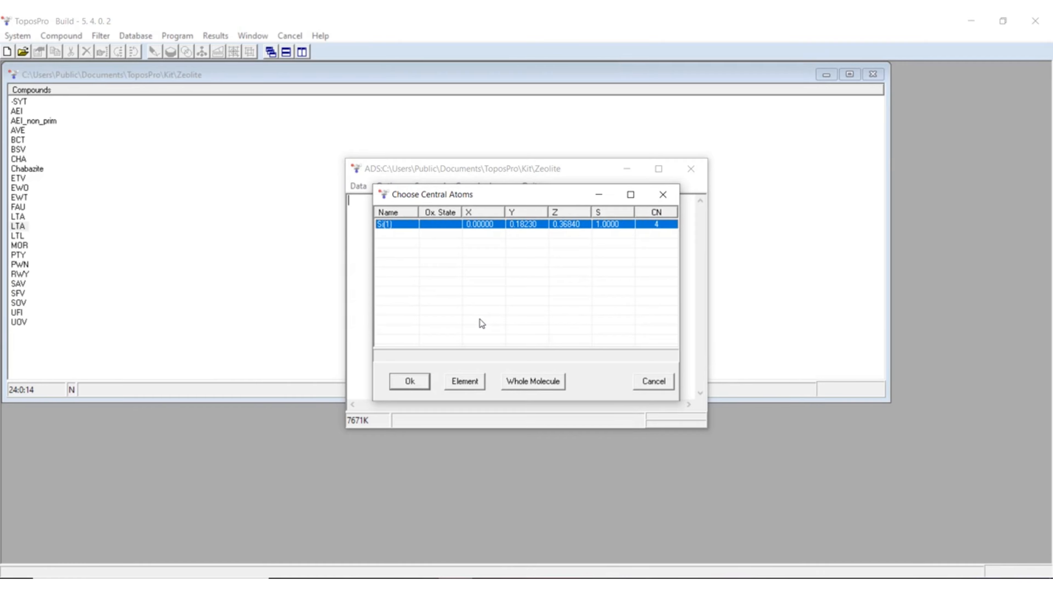
key("Return")
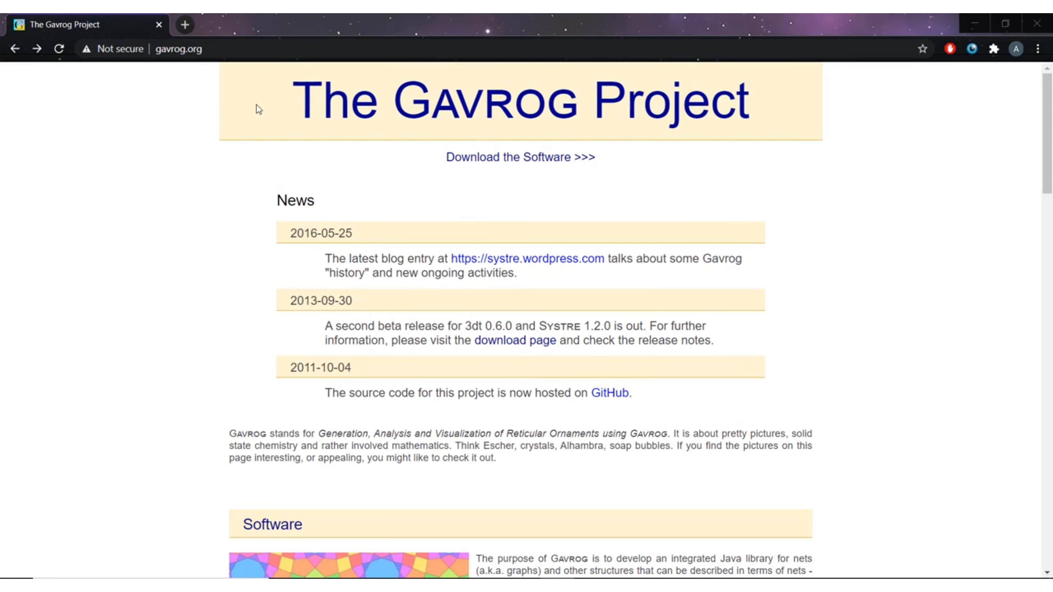
From gavrog.org in the browser, open the software downloads and find the installer asset of release Gavrog Version 0.6.0 (second beta)
left_click(187, 48)
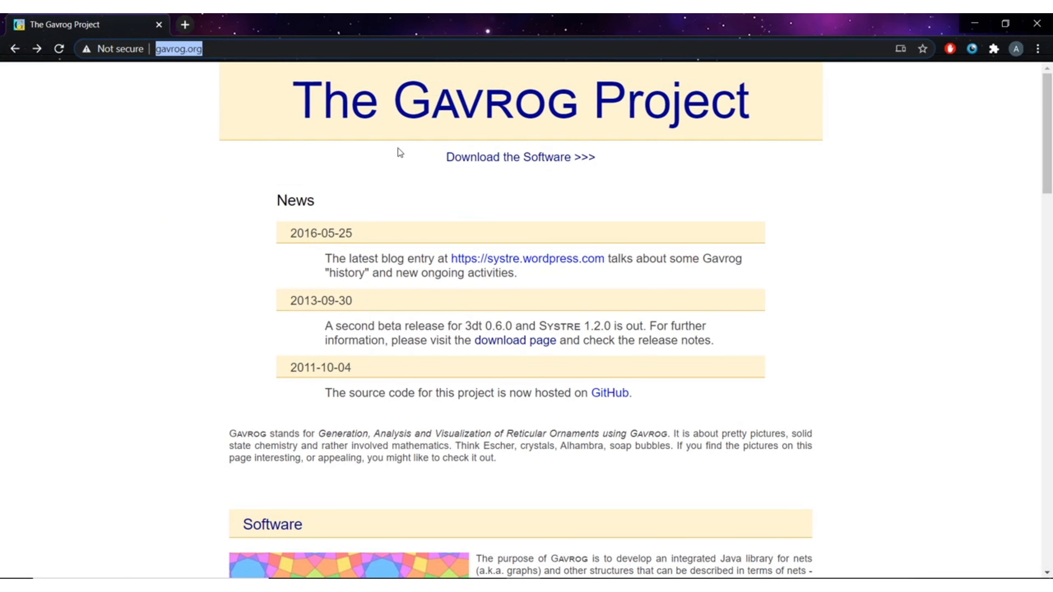
left_click(494, 160)
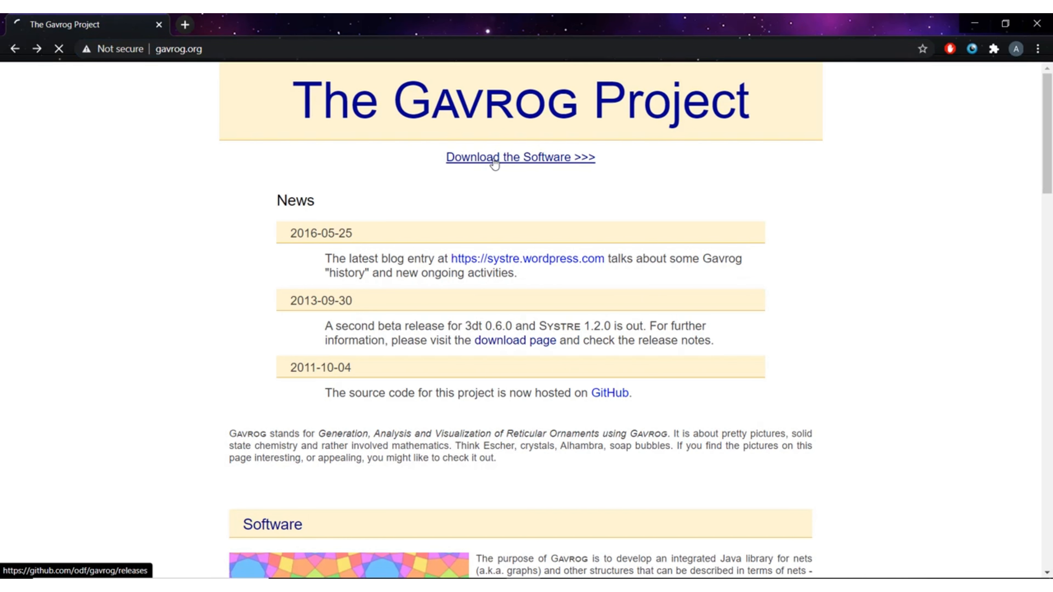
scroll(328, 324, "down", 8)
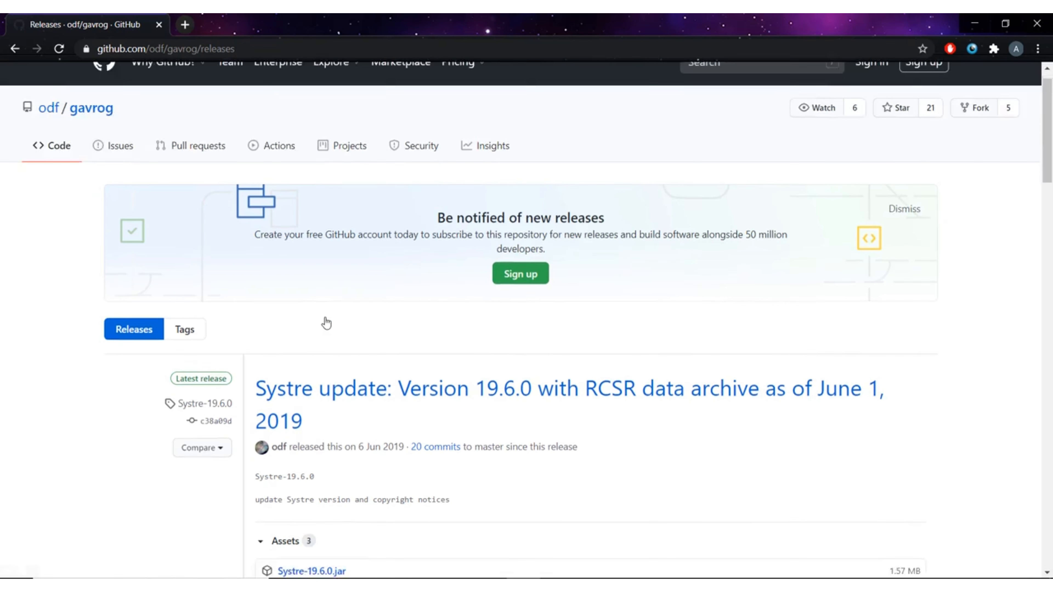
scroll(377, 280, "down", 2)
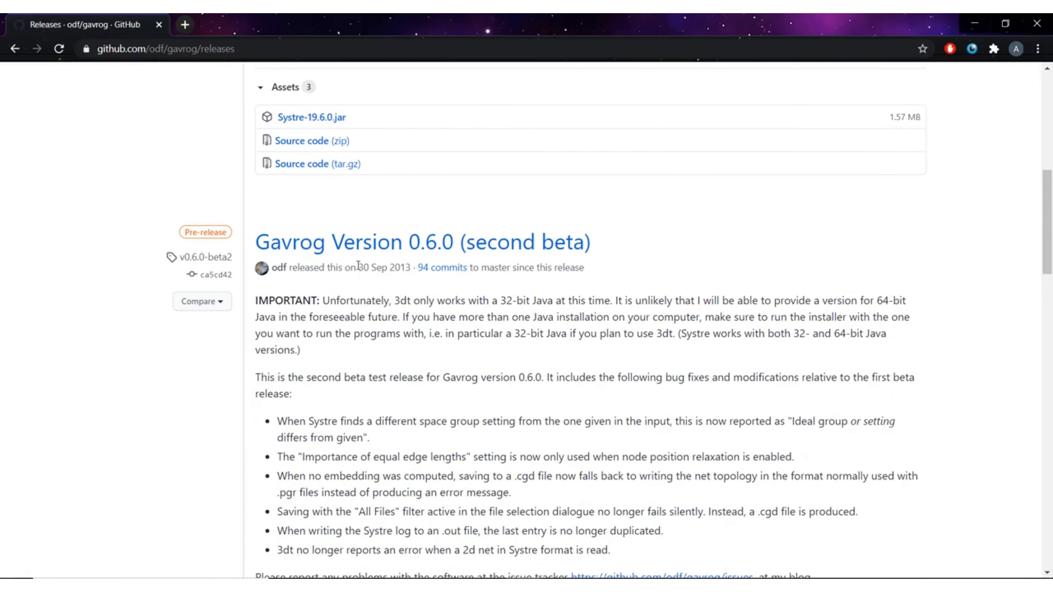
left_click(340, 244)
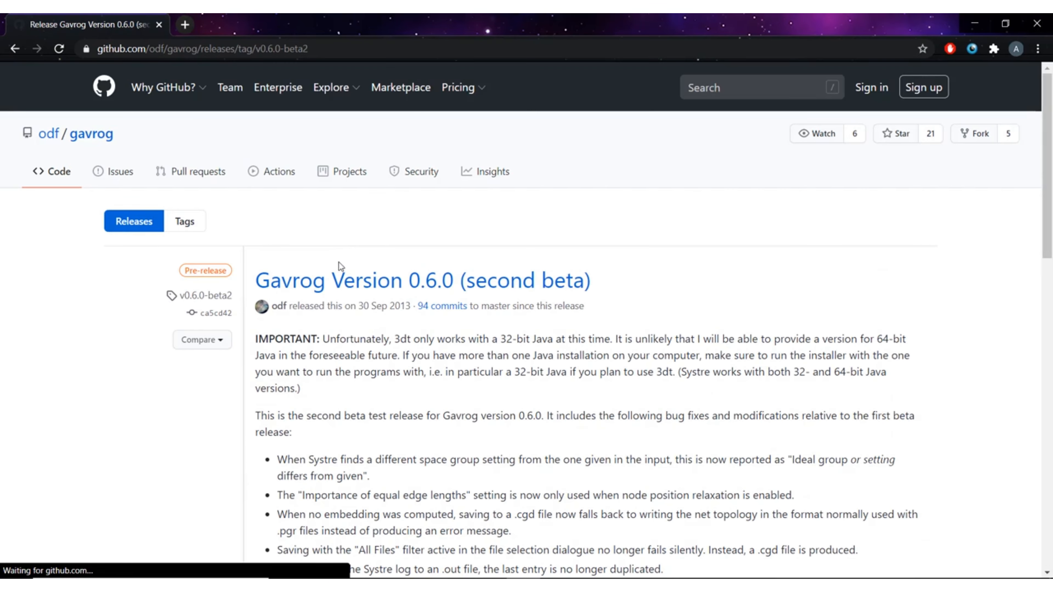
scroll(353, 299, "down", 7)
scroll(354, 304, "down", 10)
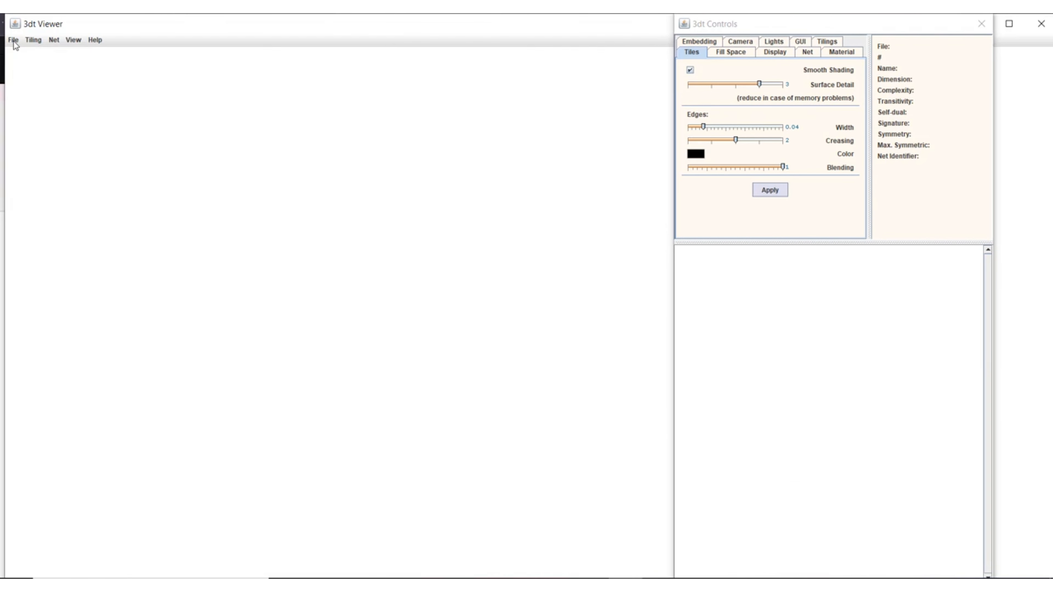
In the 3dt Viewer, start opening a data file and browse to the Users\Public\Documents\ToposPro\Kit folder
left_click(14, 41)
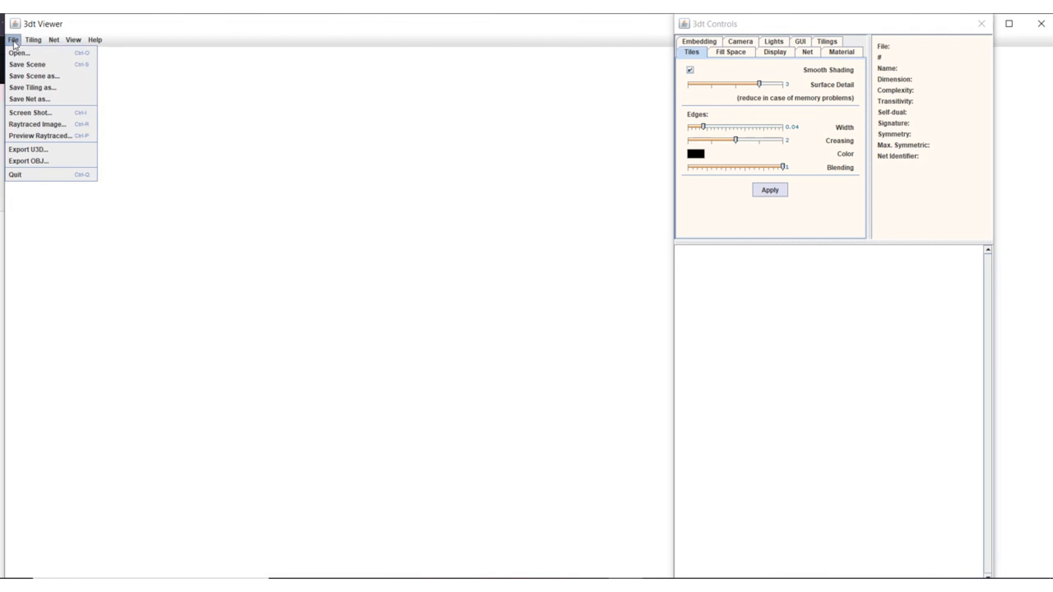
left_click(19, 54)
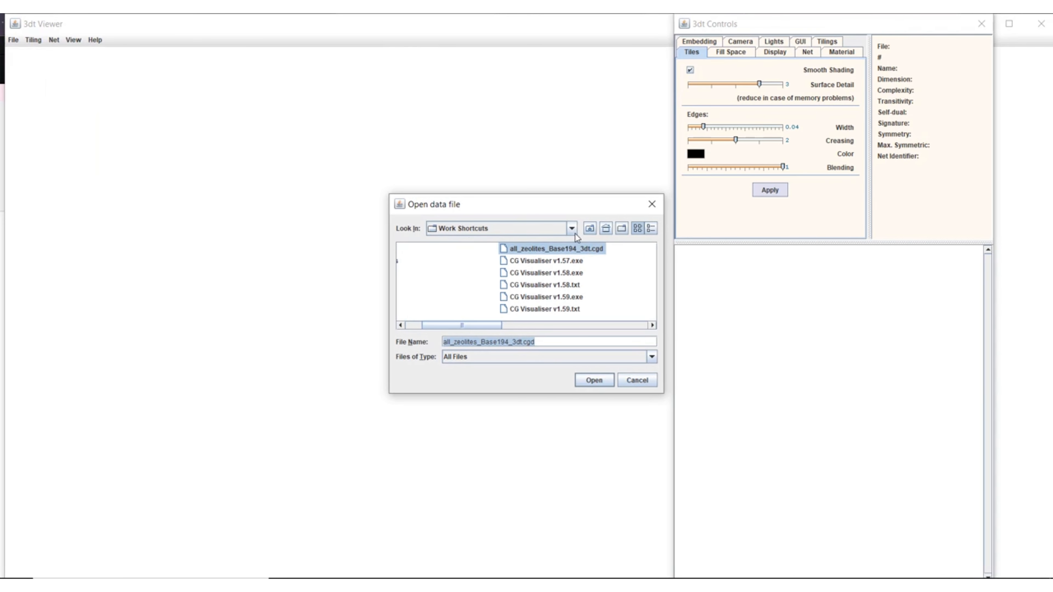
left_click(593, 228)
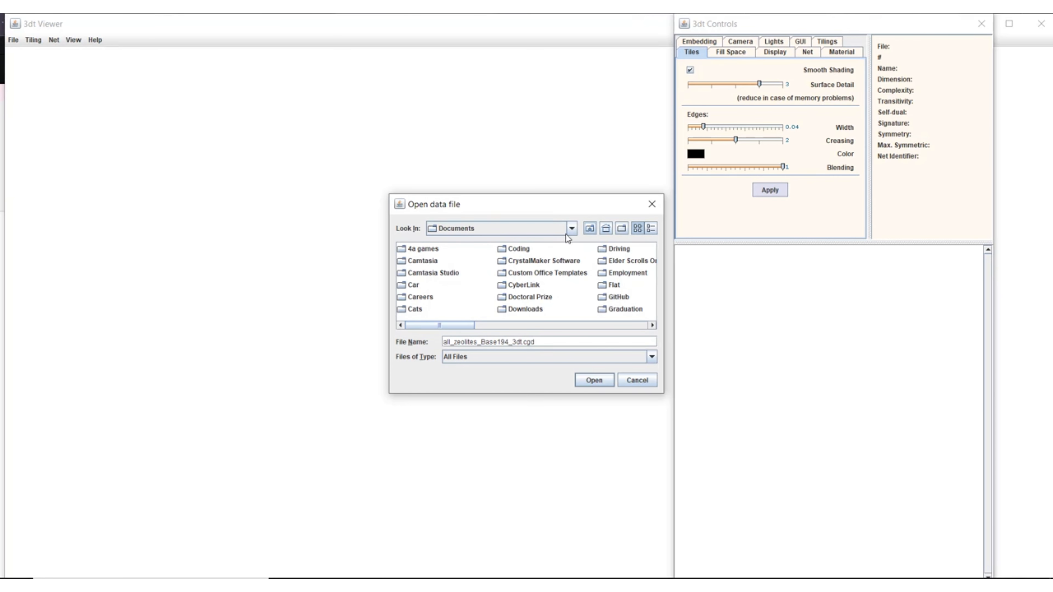
left_click(589, 229)
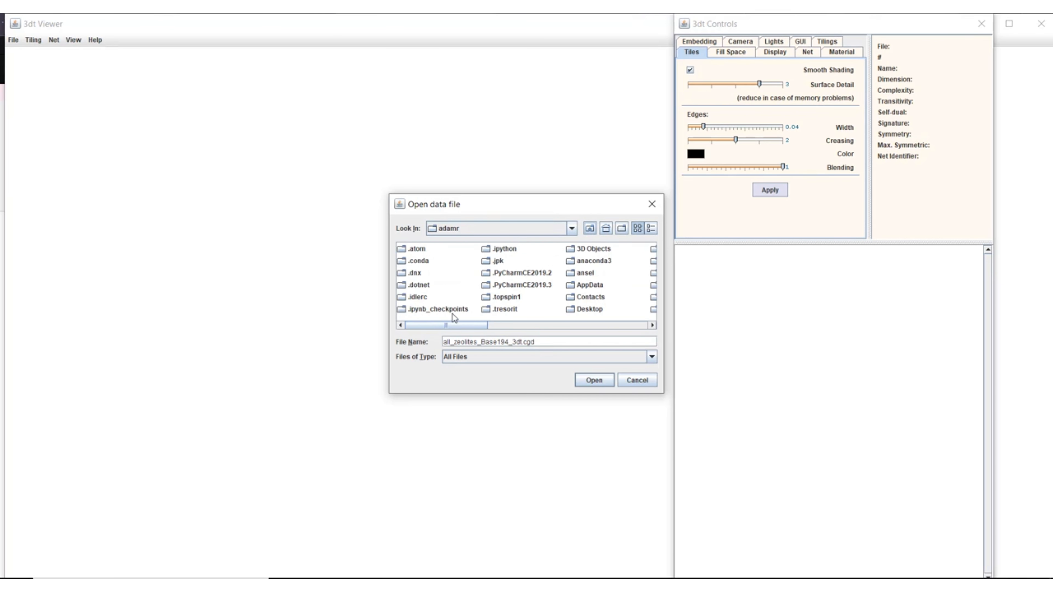
left_click_drag(443, 329, 552, 326)
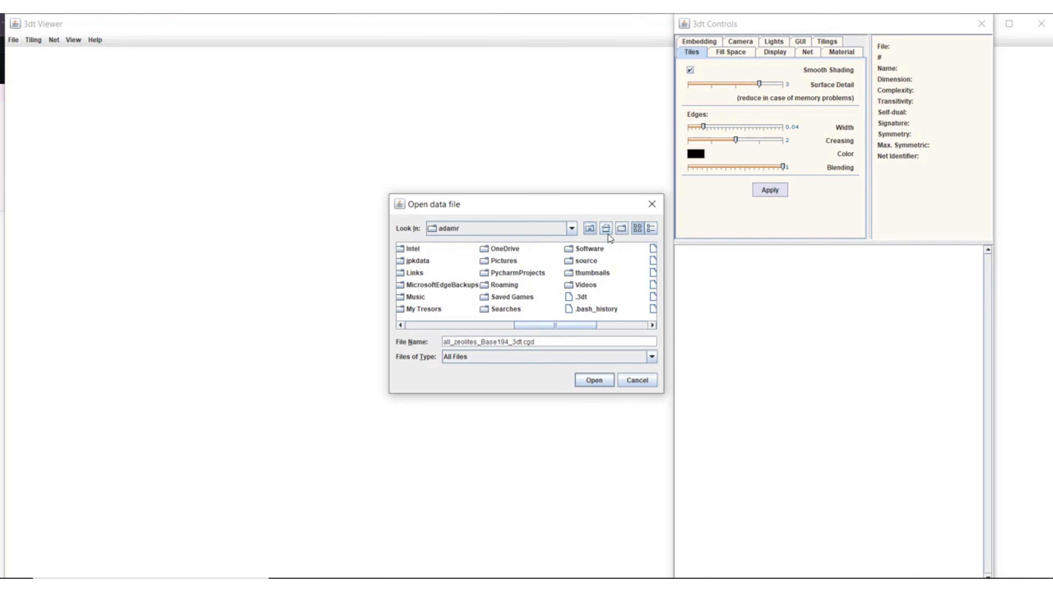
left_click(589, 231)
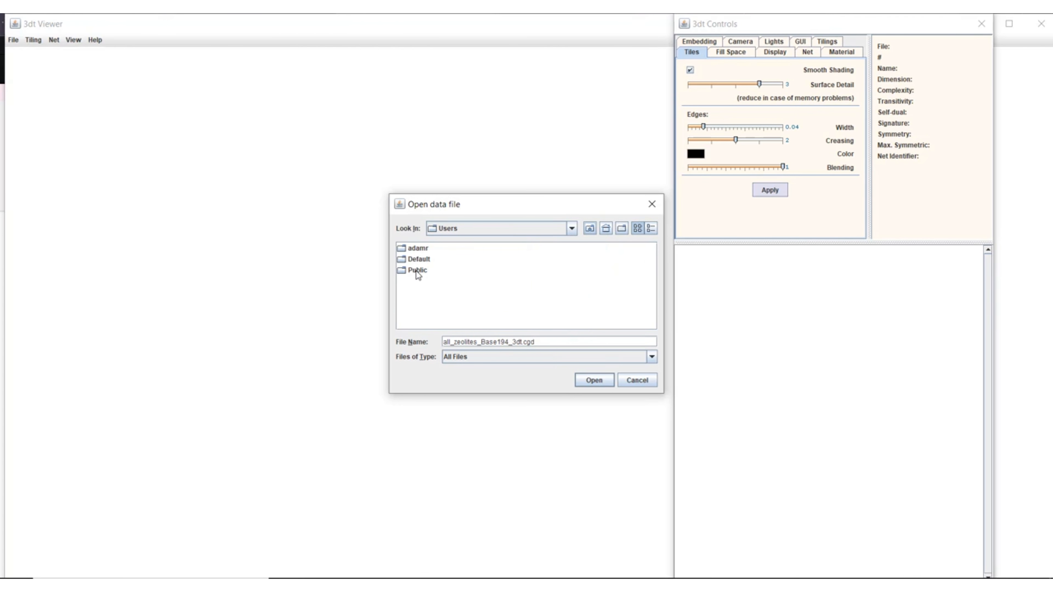
left_click(420, 272)
double_click(419, 271)
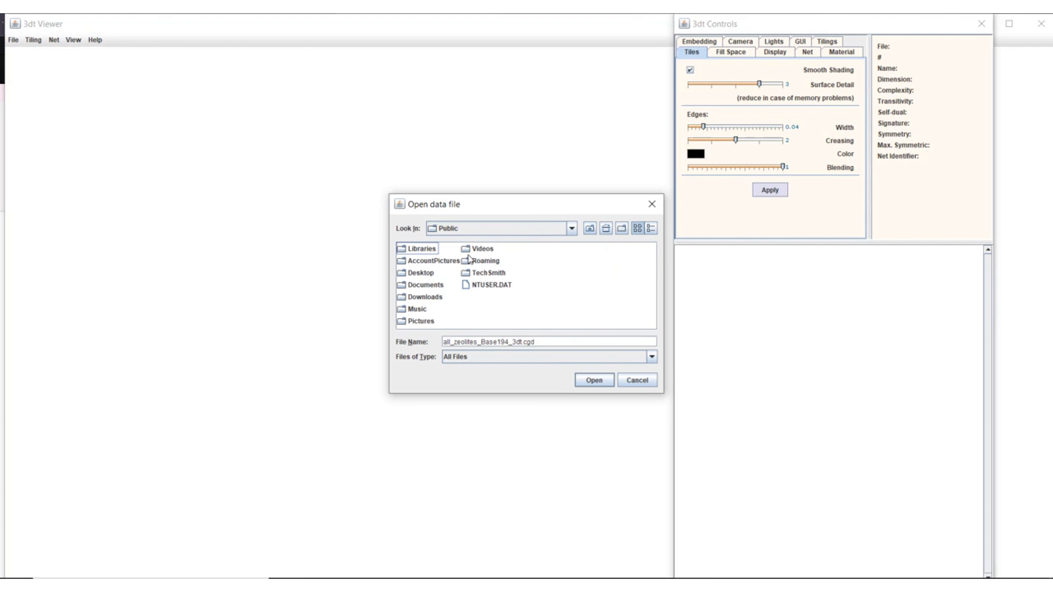
double_click(420, 286)
left_click(424, 293)
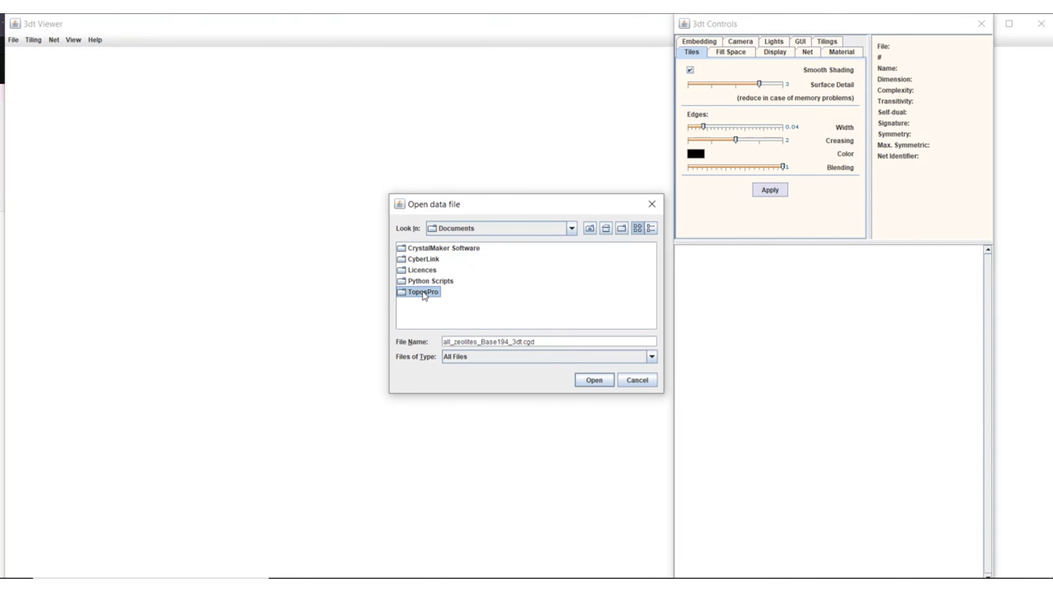
double_click(423, 293)
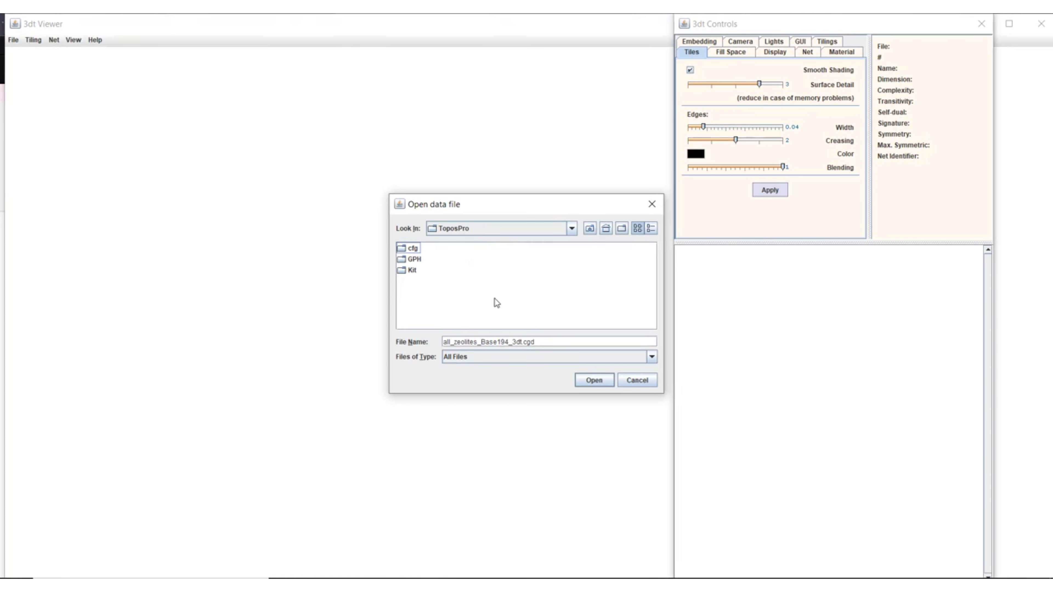
double_click(412, 272)
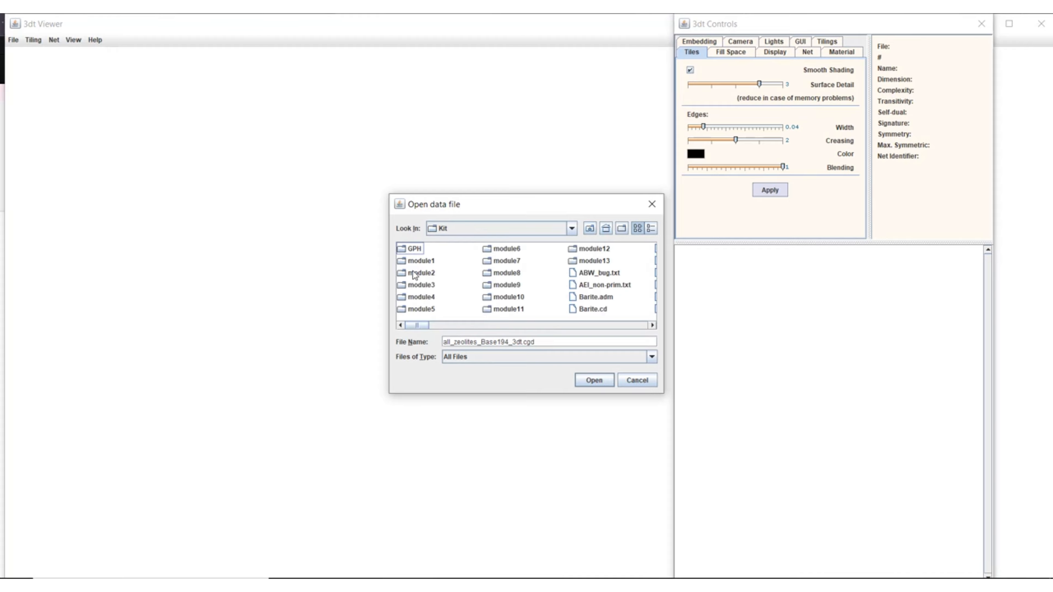
Filter the files to Geometric Description Files (*.cgd), open Zeolite_3dt.cgd from the Kit folder and load tiling number 1
left_click(472, 357)
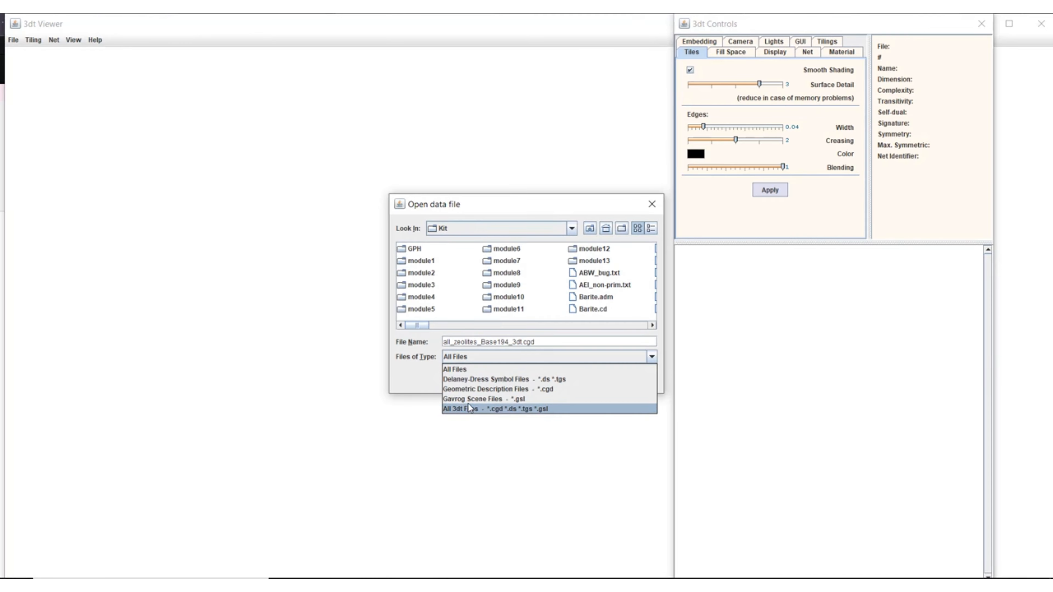
left_click(482, 389)
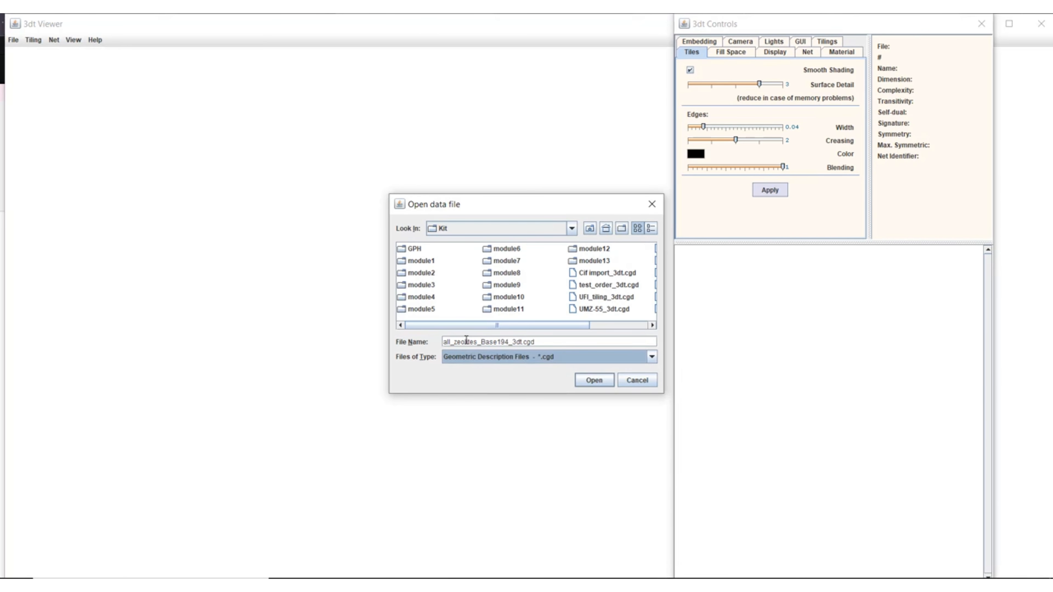
left_click_drag(489, 327, 563, 329)
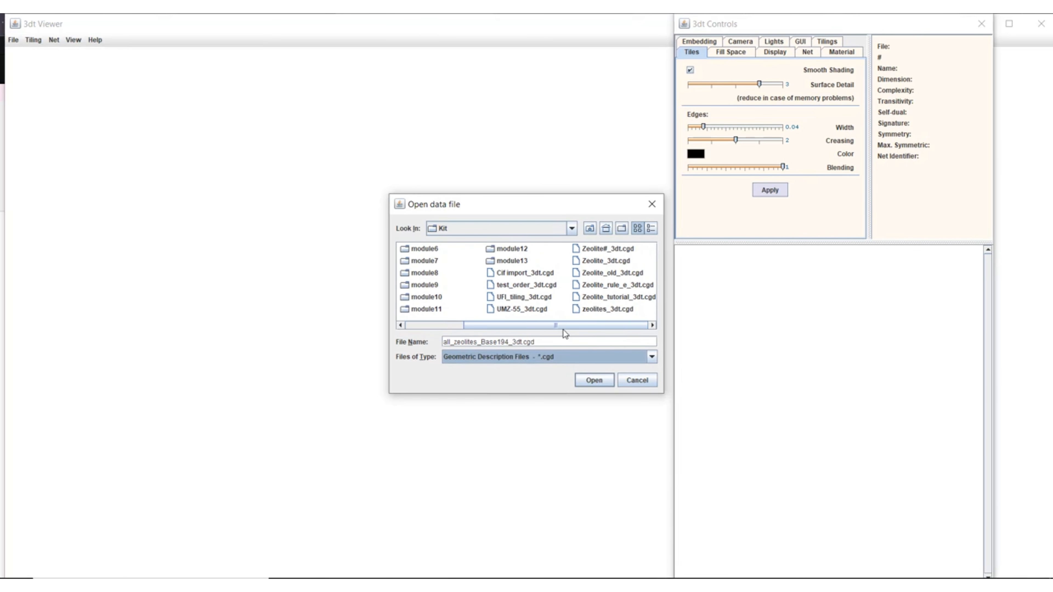
left_click(604, 261)
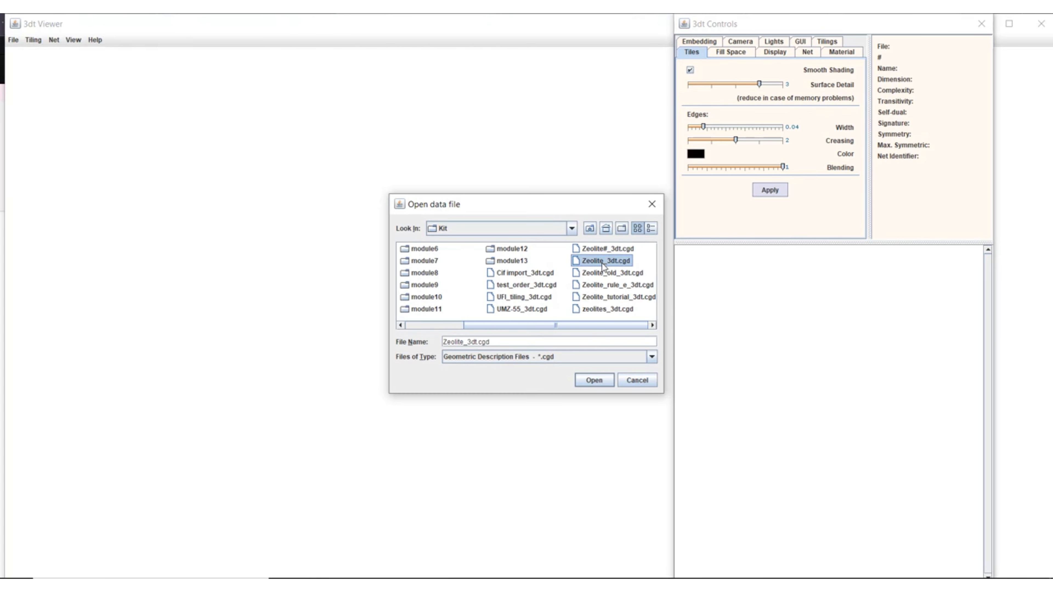
left_click(594, 380)
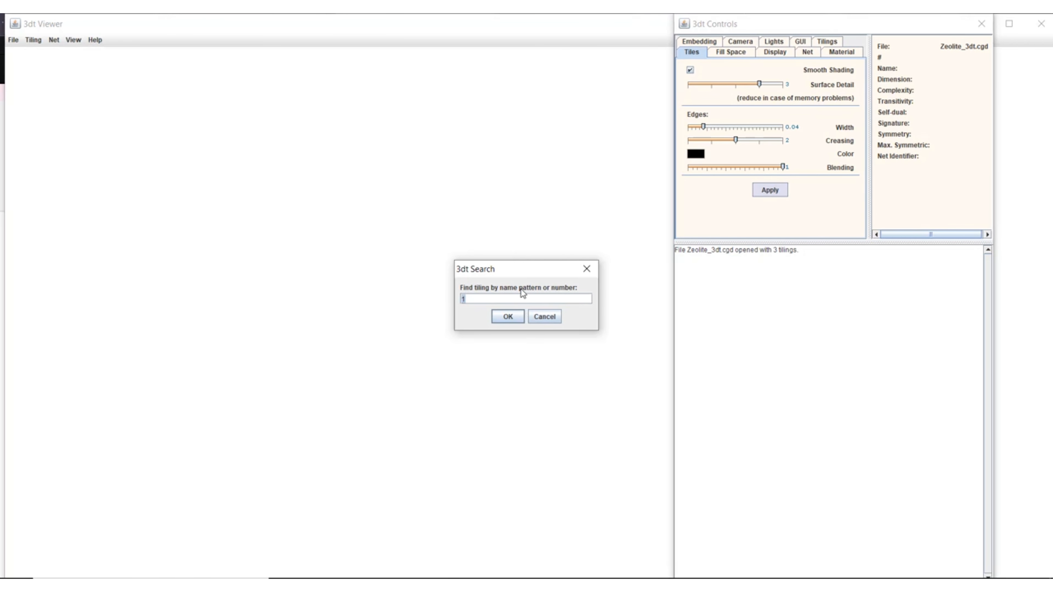
left_click(506, 317)
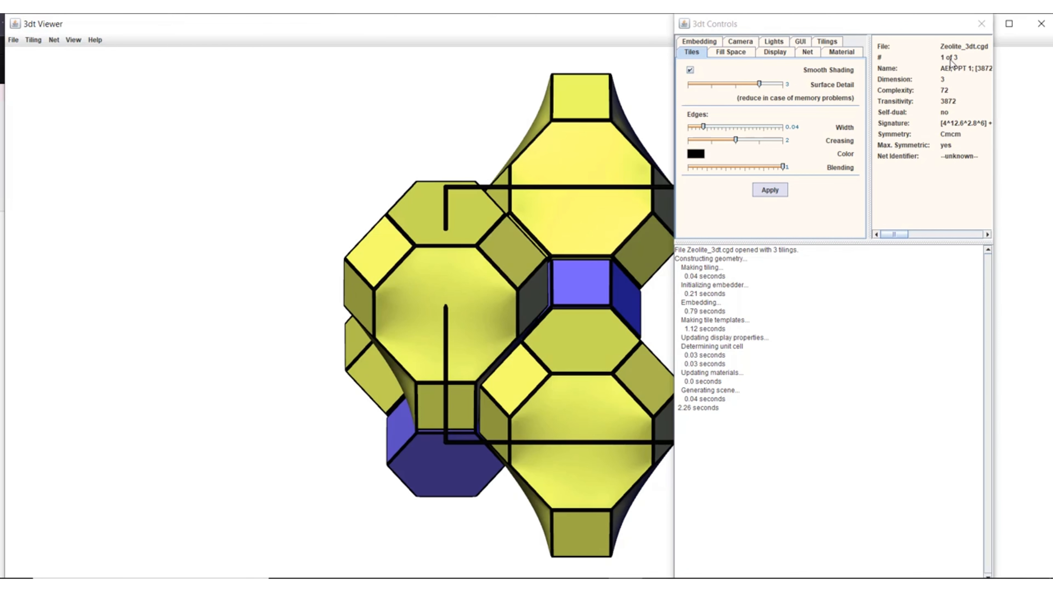
Advance to the second tiling in the file, CHA, and rotate it to view its tiles from another angle
left_click(39, 41)
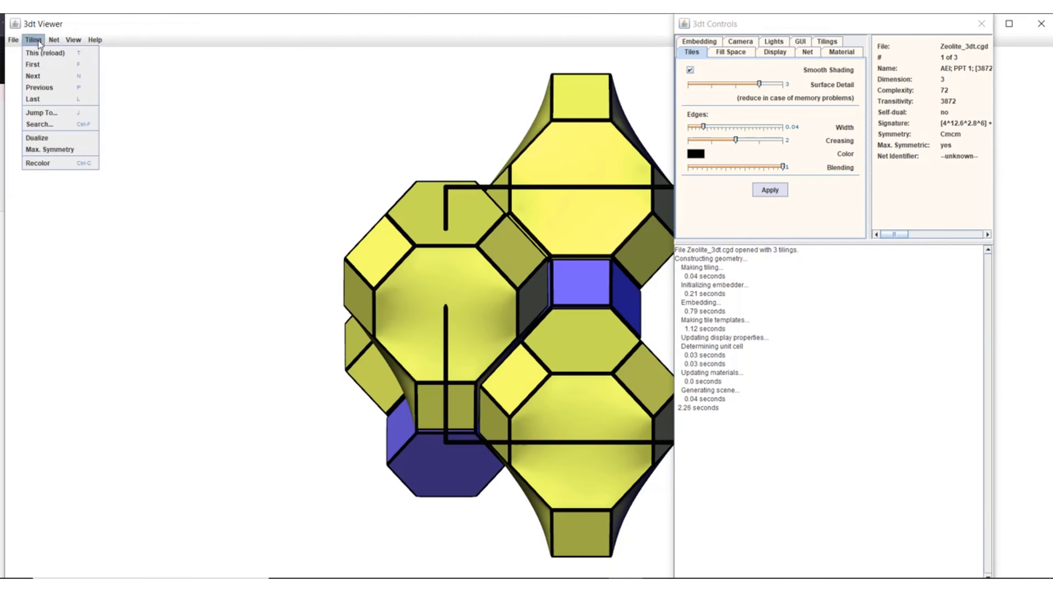
left_click(40, 76)
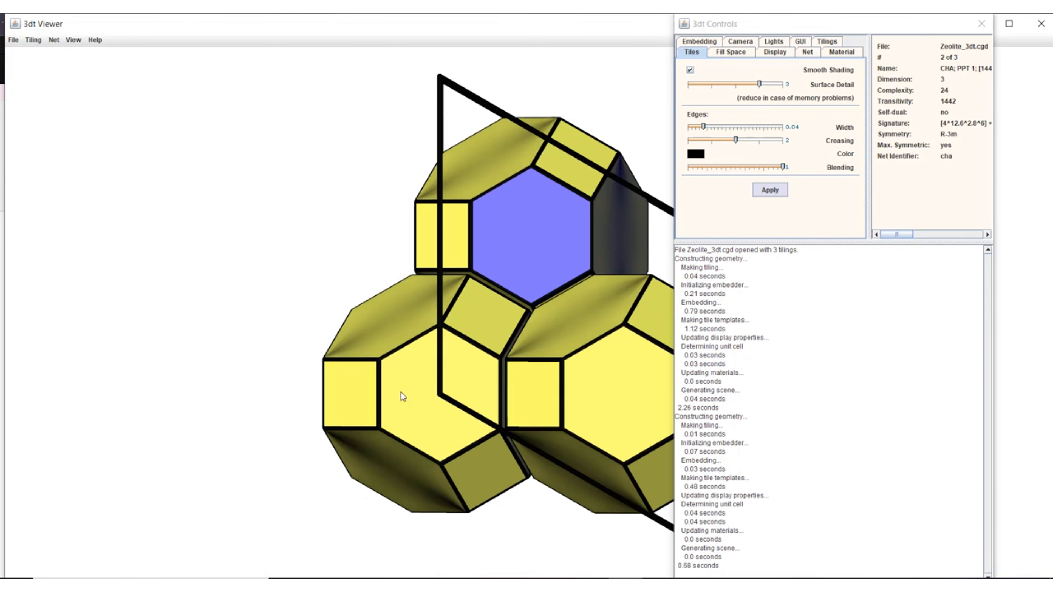
mouse_move(388, 313)
left_mouse_down()
mouse_move(539, 347)
mouse_move(458, 363)
left_mouse_up()
Advance to the third tiling in the file, LTA, and rotate it so its different tiles can be seen
left_click(34, 40)
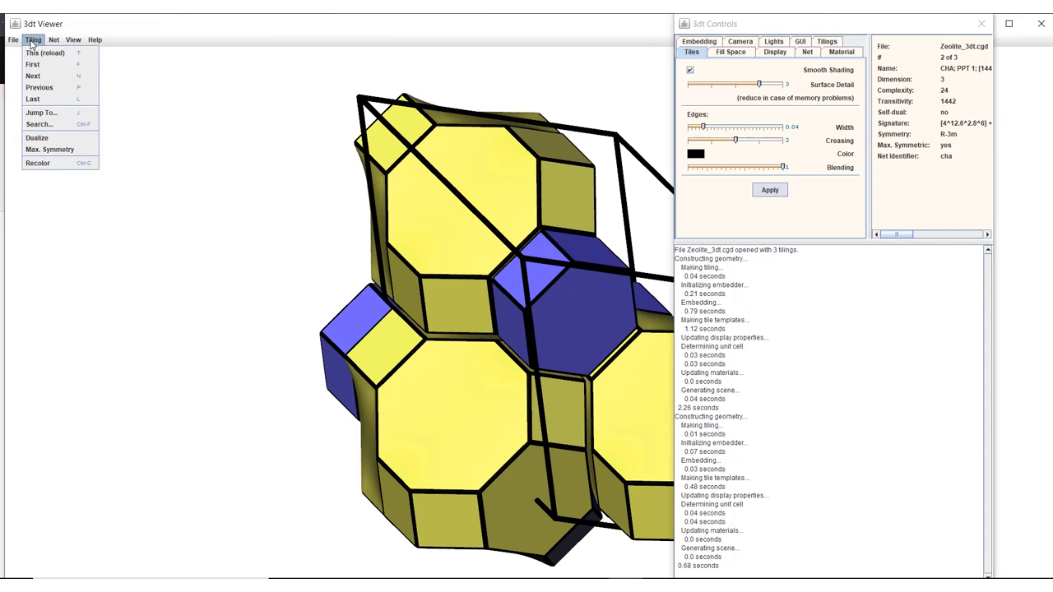
left_click(41, 79)
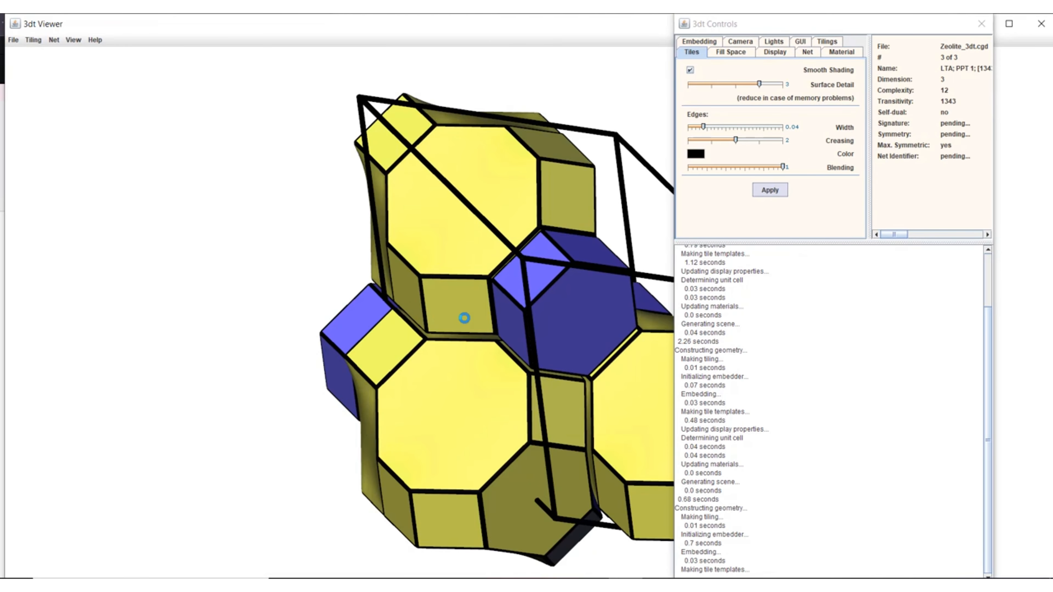
left_click_drag(562, 300, 630, 306)
scroll(561, 320, "down", 5)
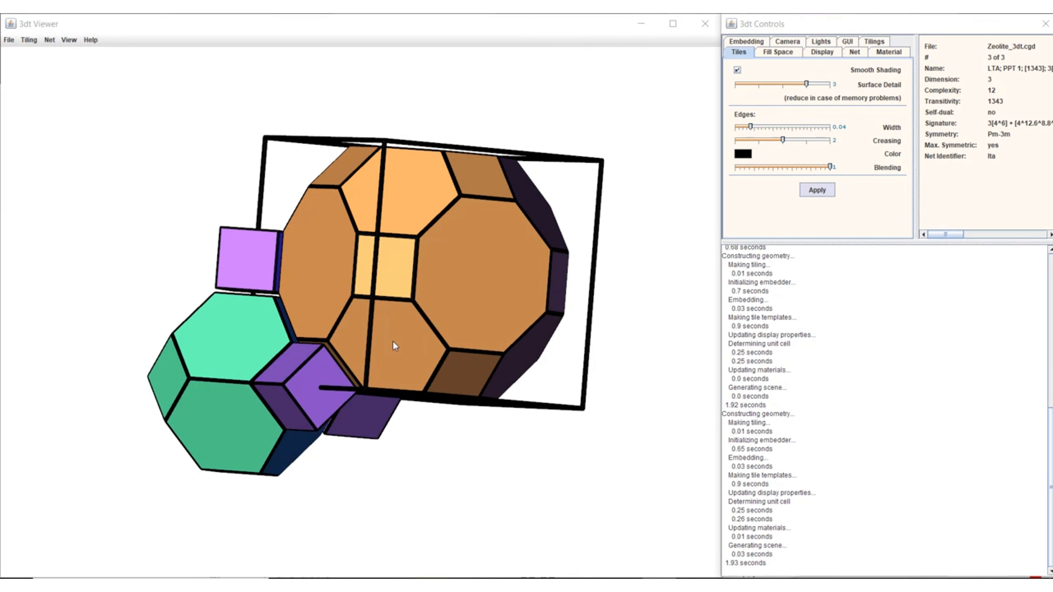
Add a neighbouring tile across the lower front hexagonal facet of the large orange tile in the LTA tiling
left_click_drag(393, 342, 406, 302)
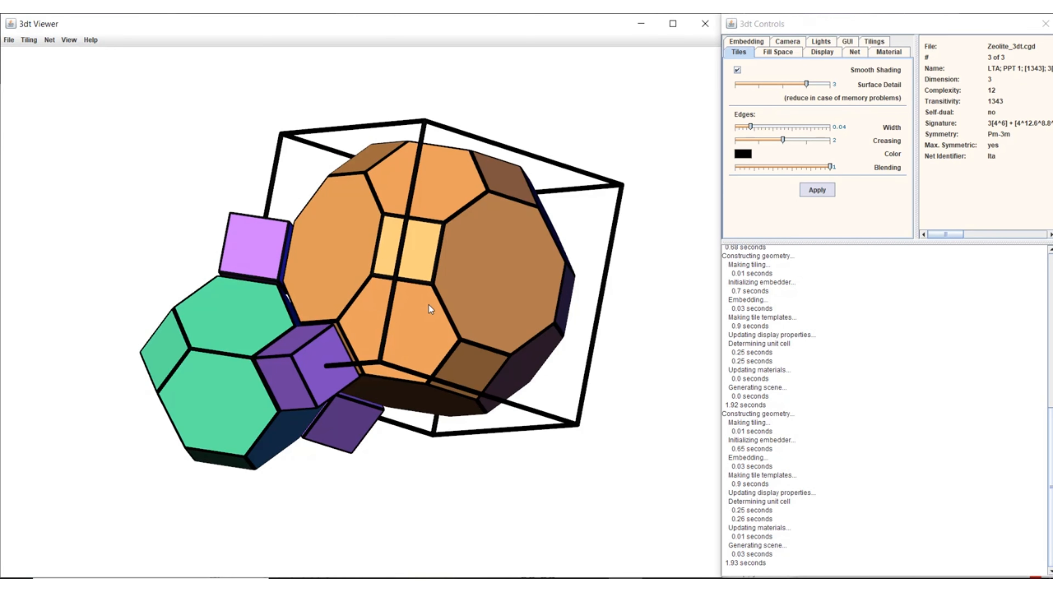
middle_click_drag(430, 309, 503, 328)
middle_click_drag(395, 284, 414, 303)
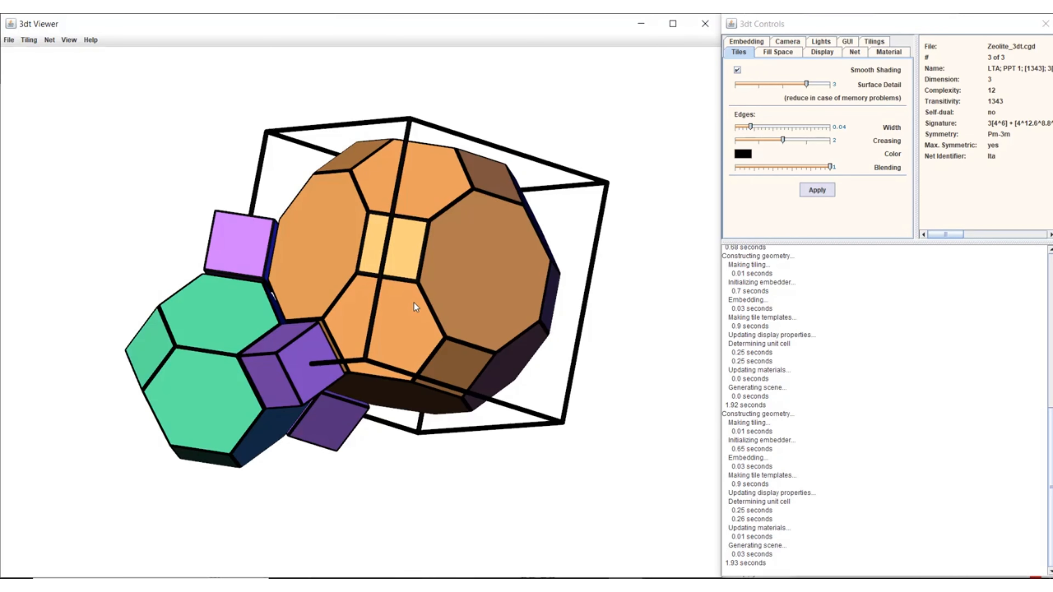
scroll(414, 303, "up", 2)
scroll(414, 302, "up", 4)
scroll(414, 303, "down", 7)
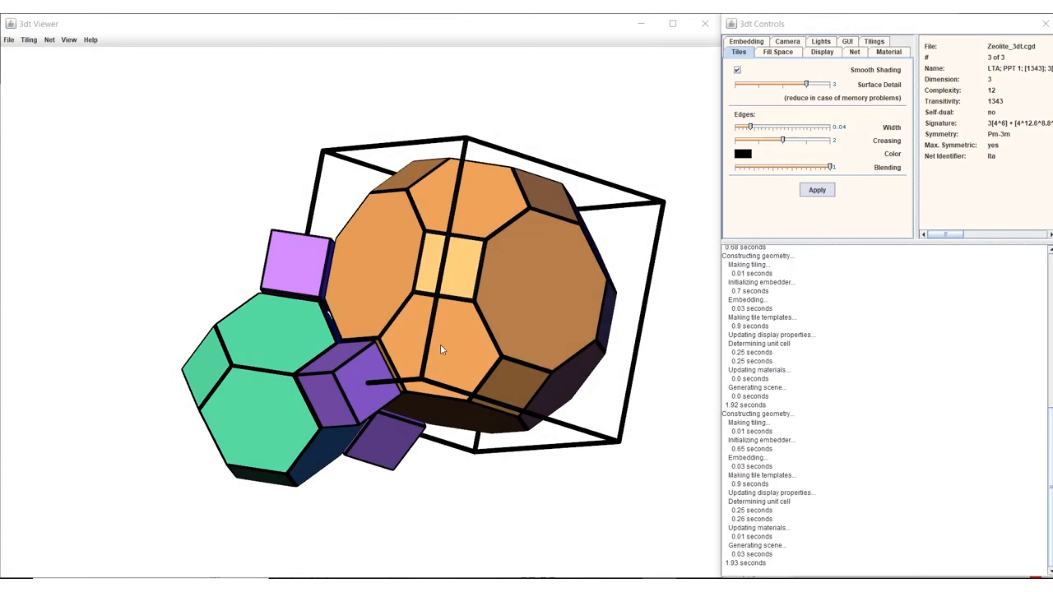
right_click(442, 350)
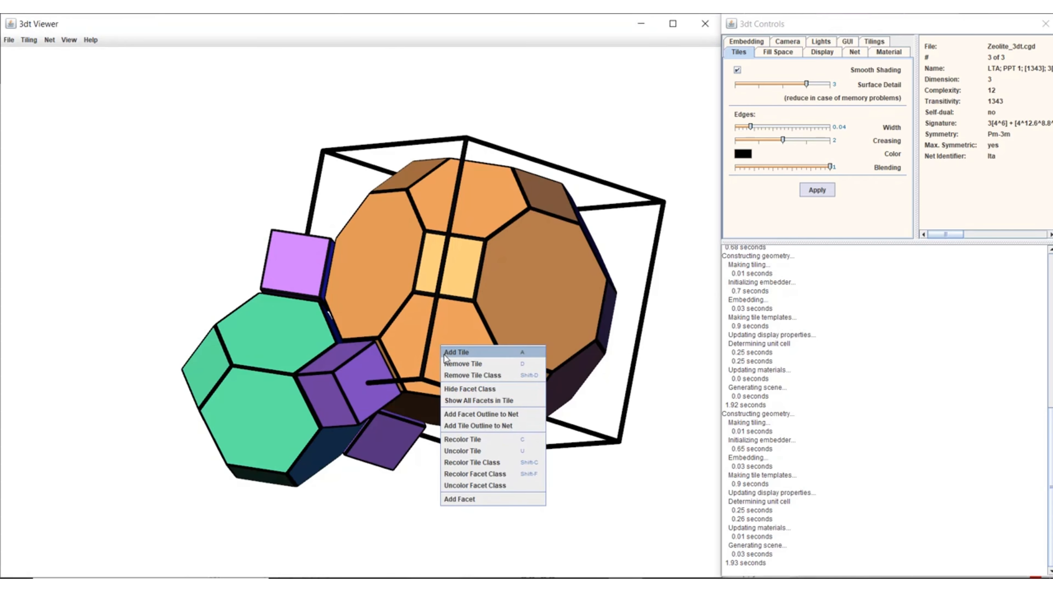
left_click(458, 354)
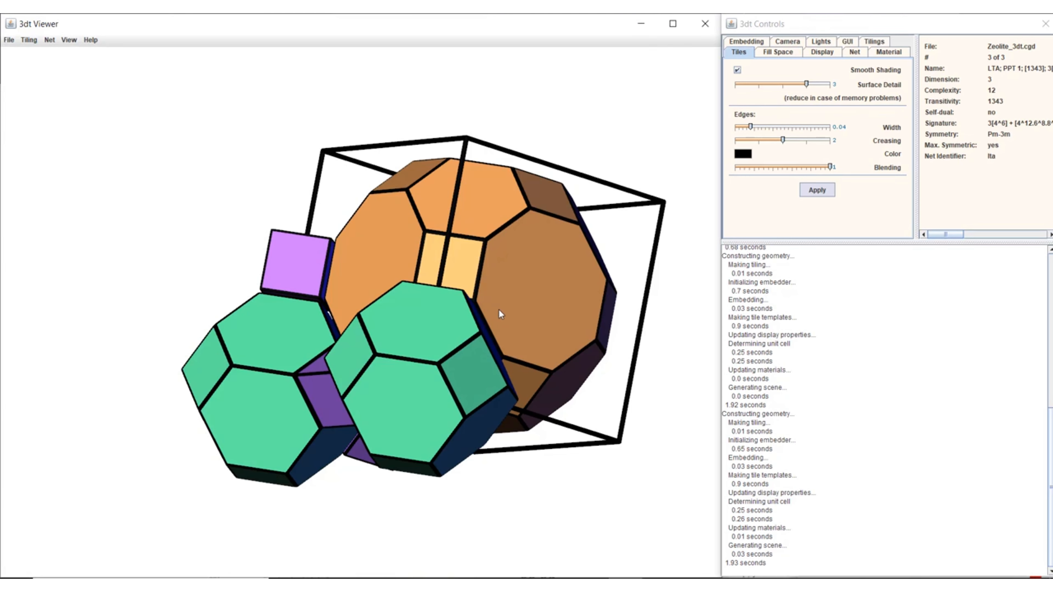
Remove the large orange tile from the LTA scene, and remove the whole class of green tiles
right_click(517, 312)
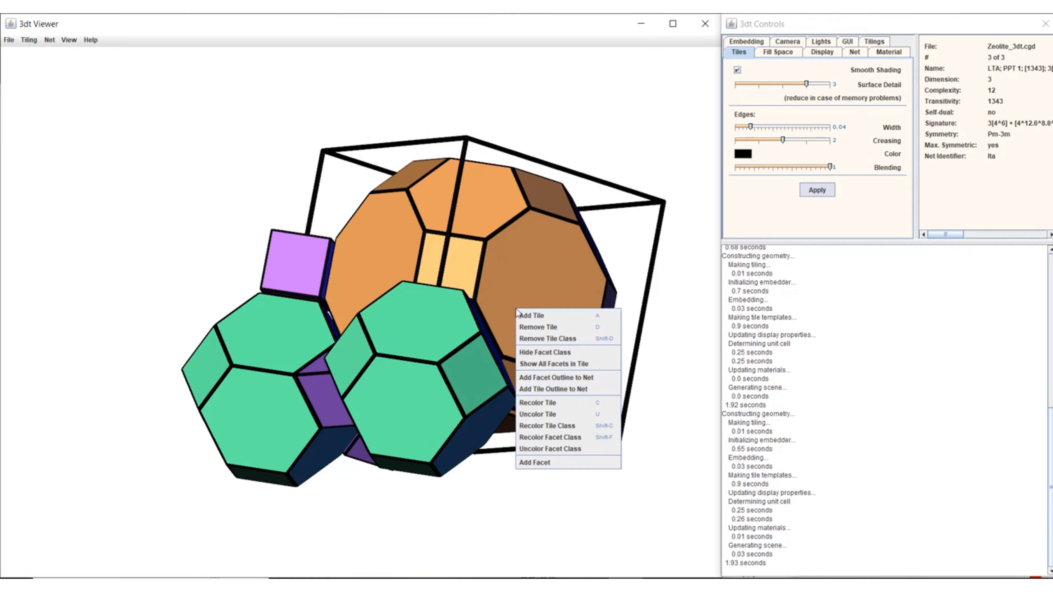
left_click(532, 331)
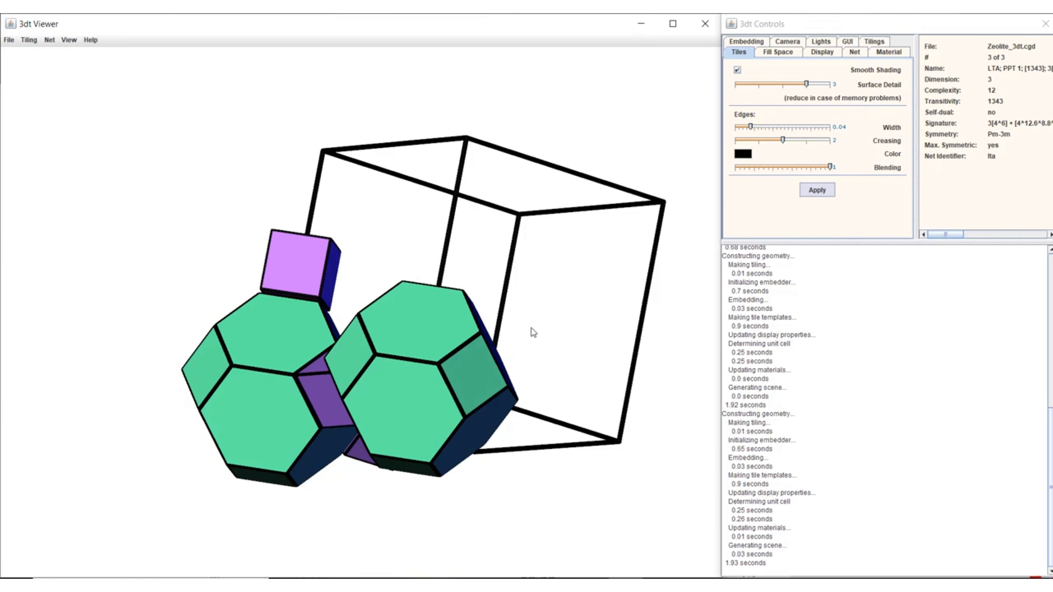
right_click(408, 381)
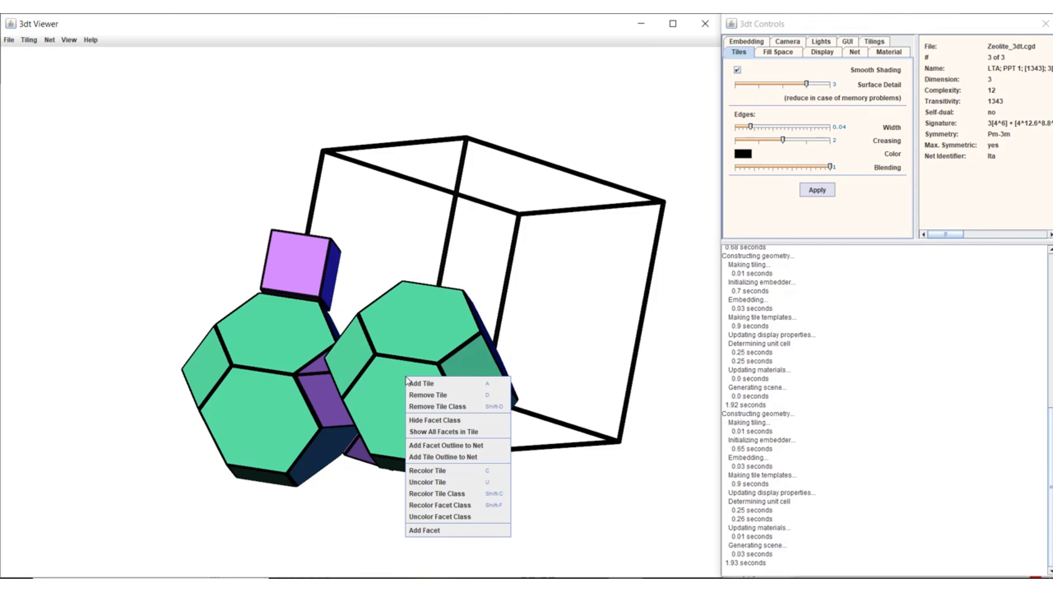
left_click(422, 408)
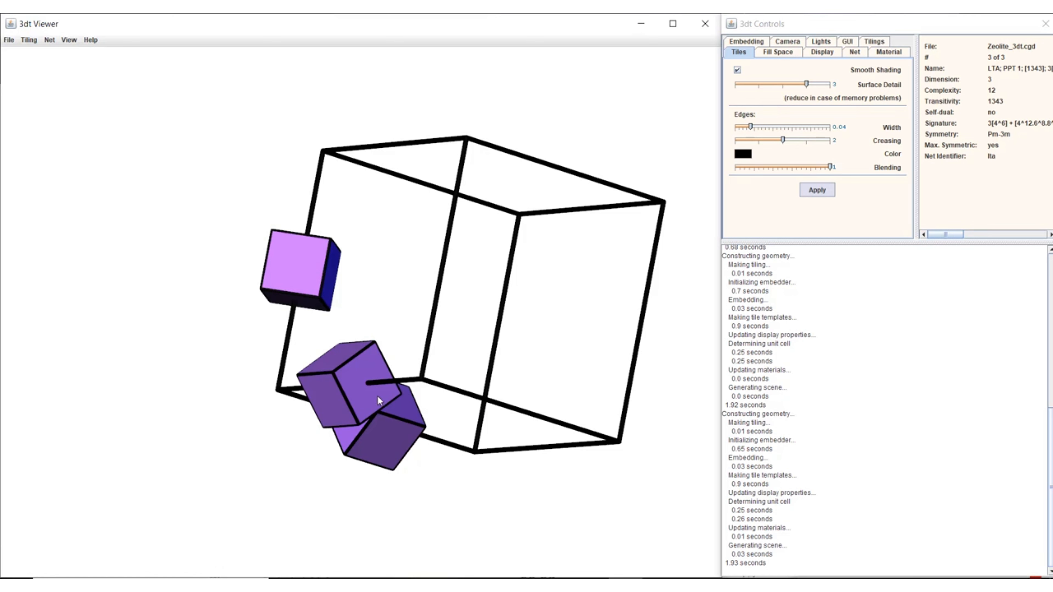
Restore the two green tiles and the large orange tile by adding neighbouring tiles across facets of the purple cubes
right_click(375, 392)
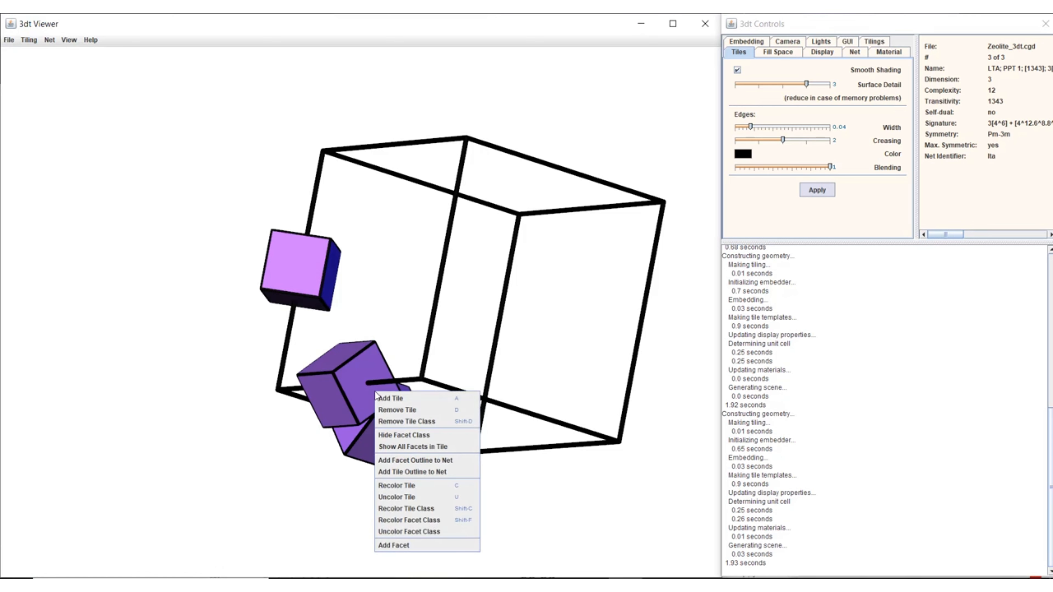
left_click(390, 397)
right_click(345, 441)
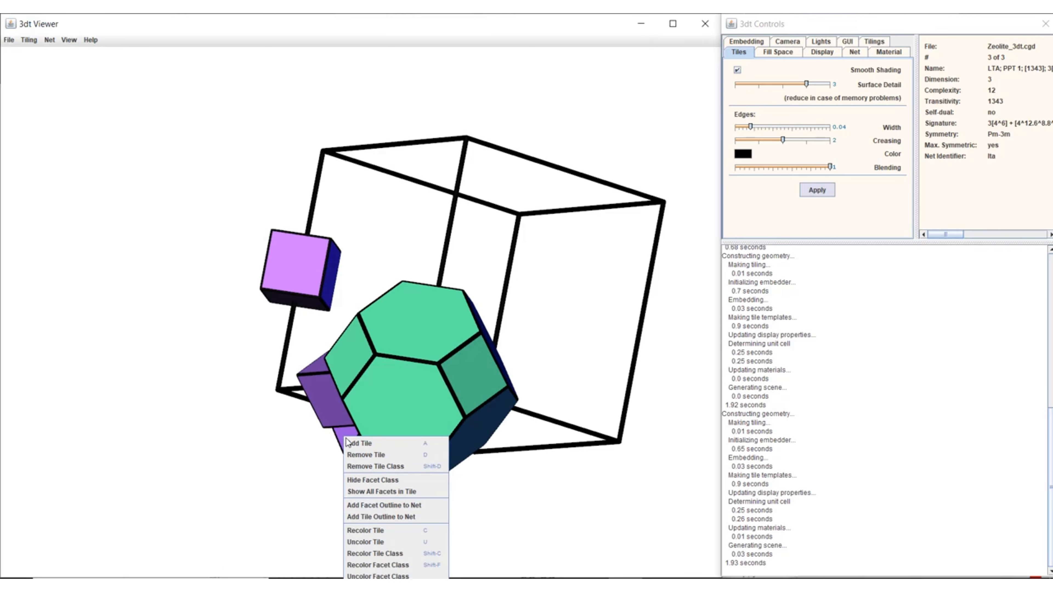
left_click(353, 441)
right_click(327, 282)
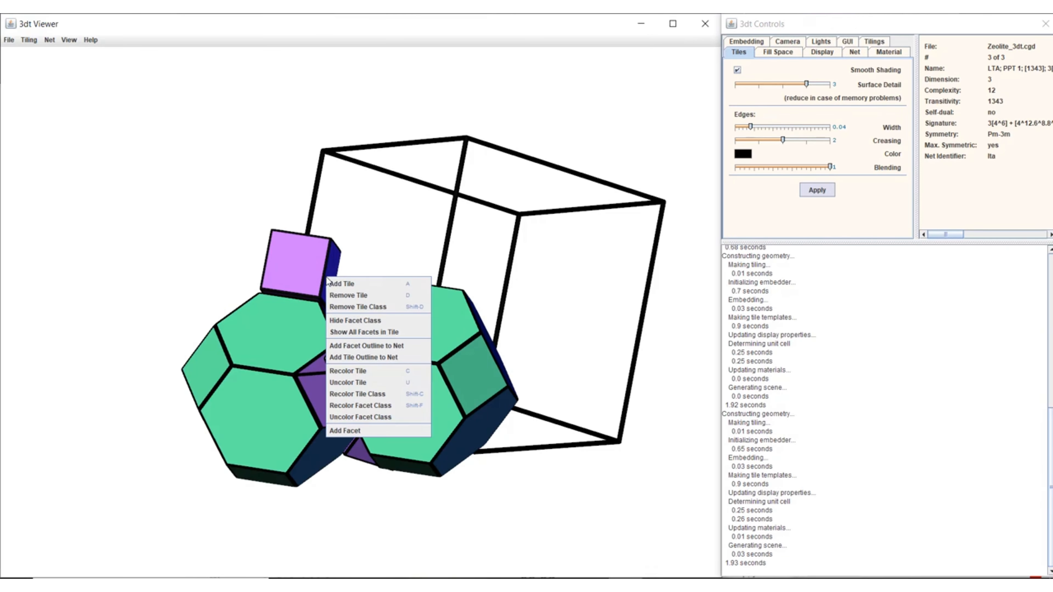
left_click(338, 284)
Recolor the single large orange tile to pure blue using the color swatches
left_click_drag(546, 373, 509, 381)
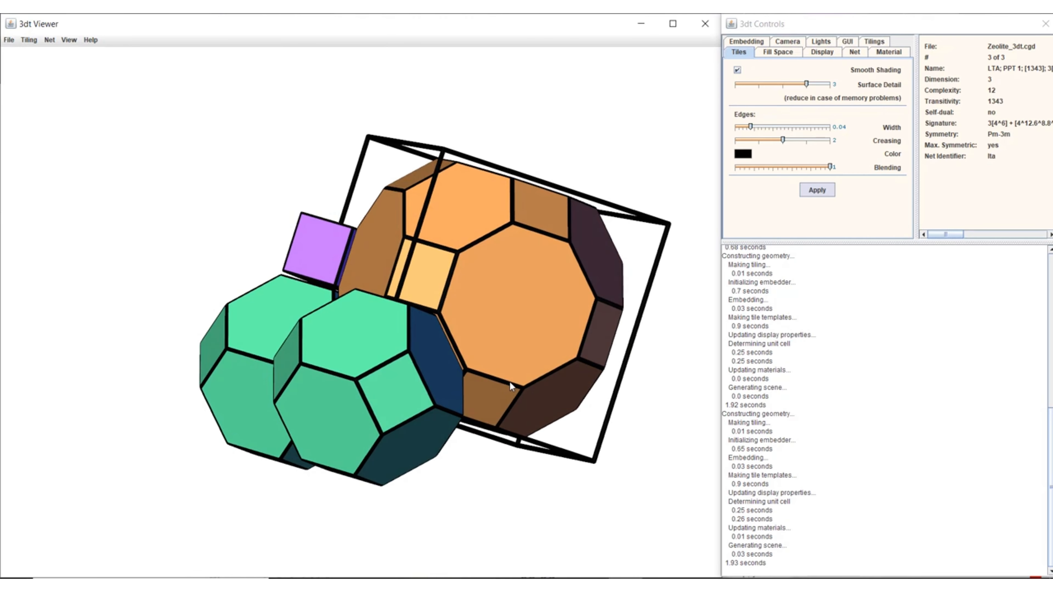
right_click(507, 324)
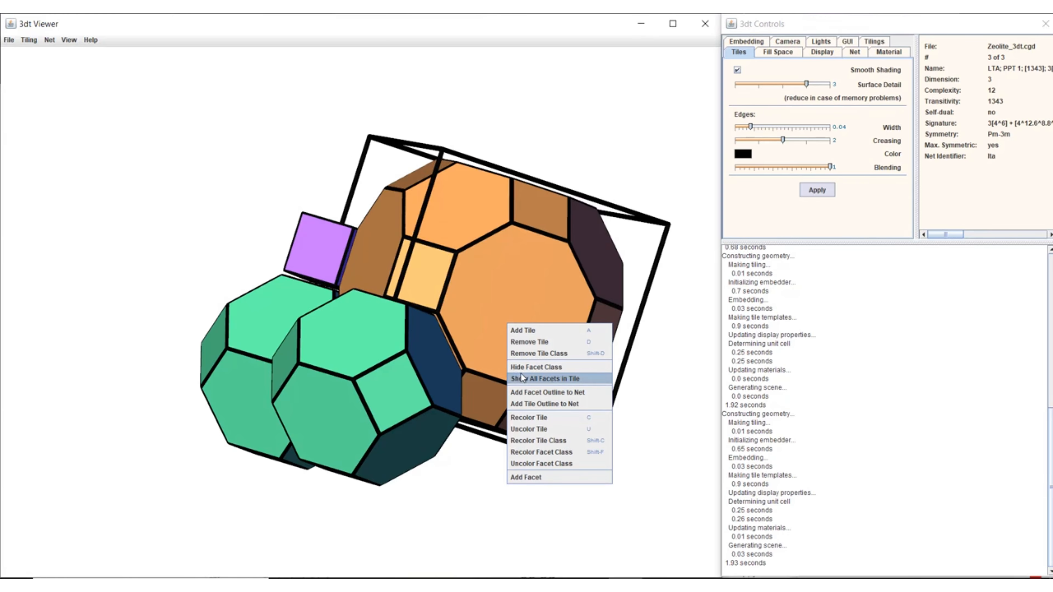
left_click(530, 421)
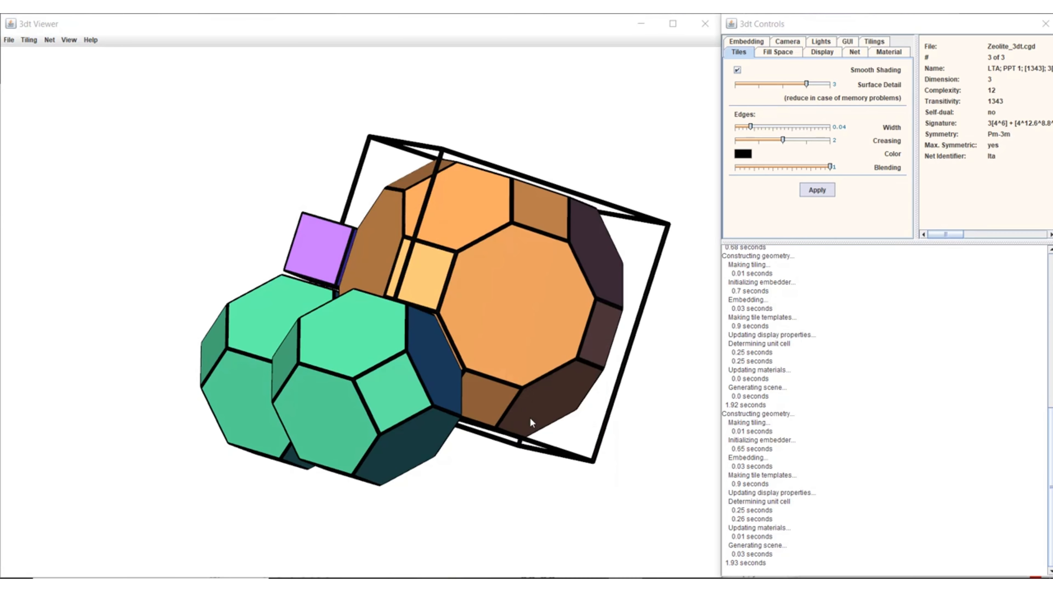
left_click(289, 285)
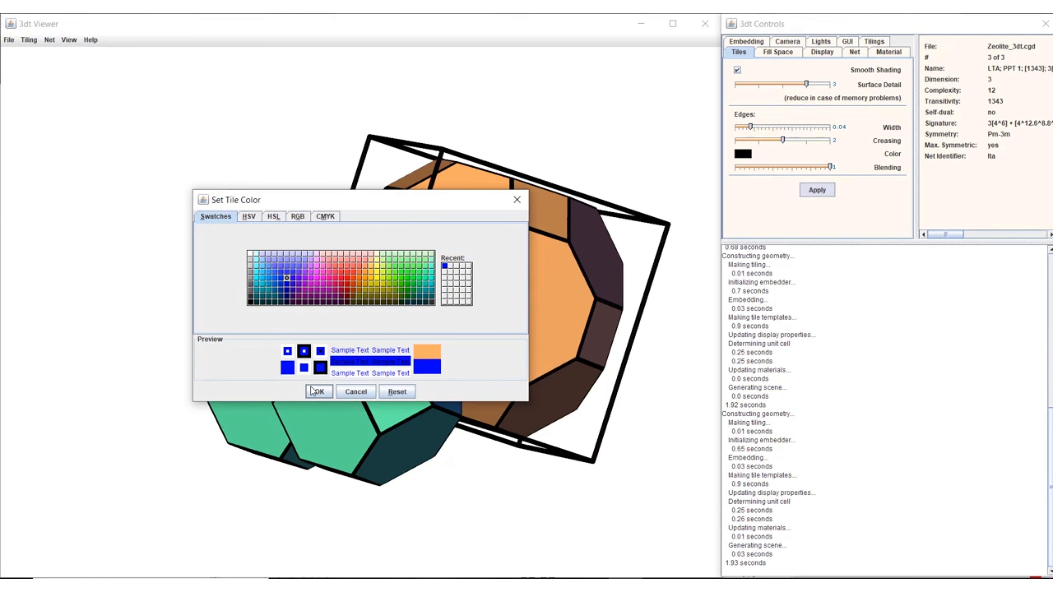
left_click(320, 391)
Recolor the entire green tile class to a coral red from the color swatches
right_click(399, 384)
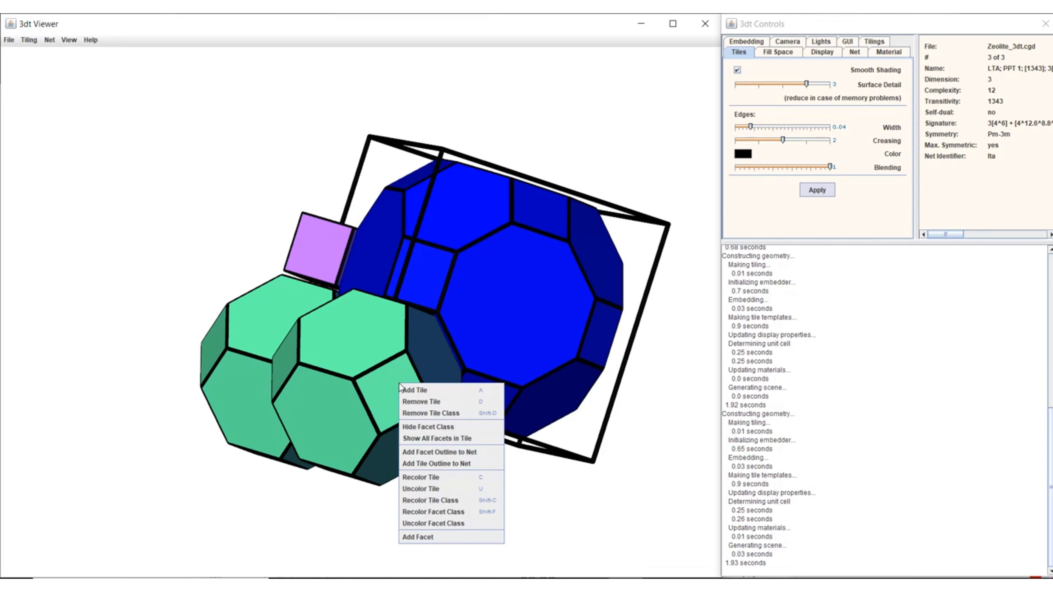
left_click(428, 500)
left_click(335, 272)
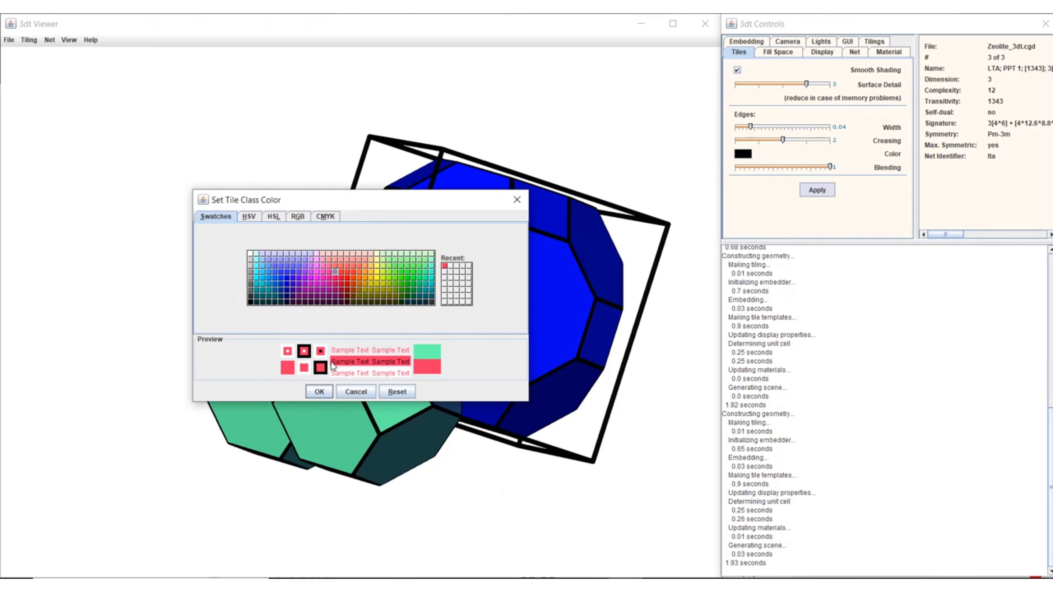
left_click(319, 392)
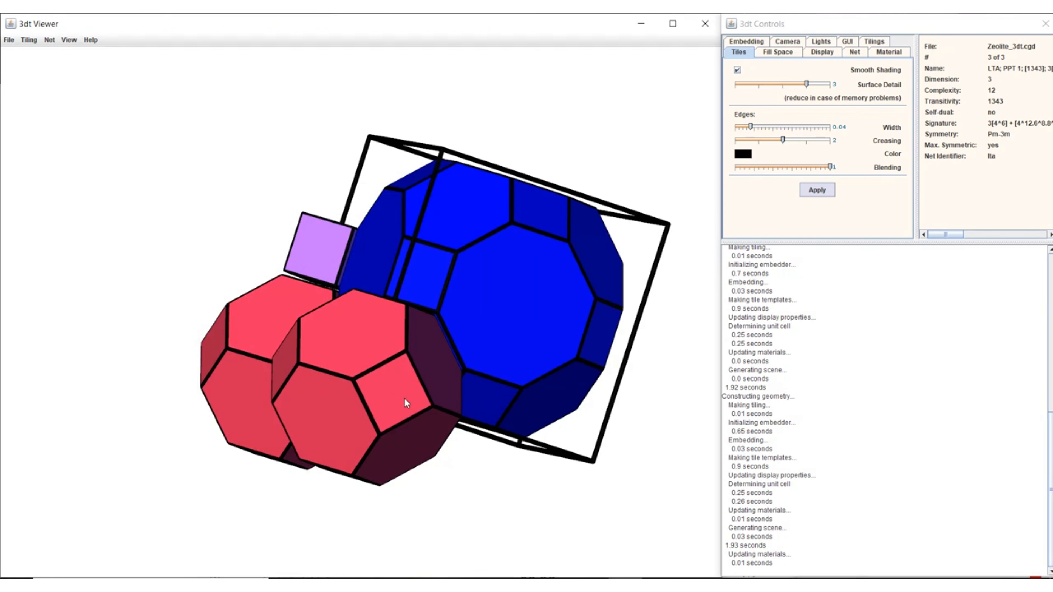
Hide the hexagonal facet class of the front red tile, and show all facets of the tile again
left_click_drag(406, 403, 427, 415)
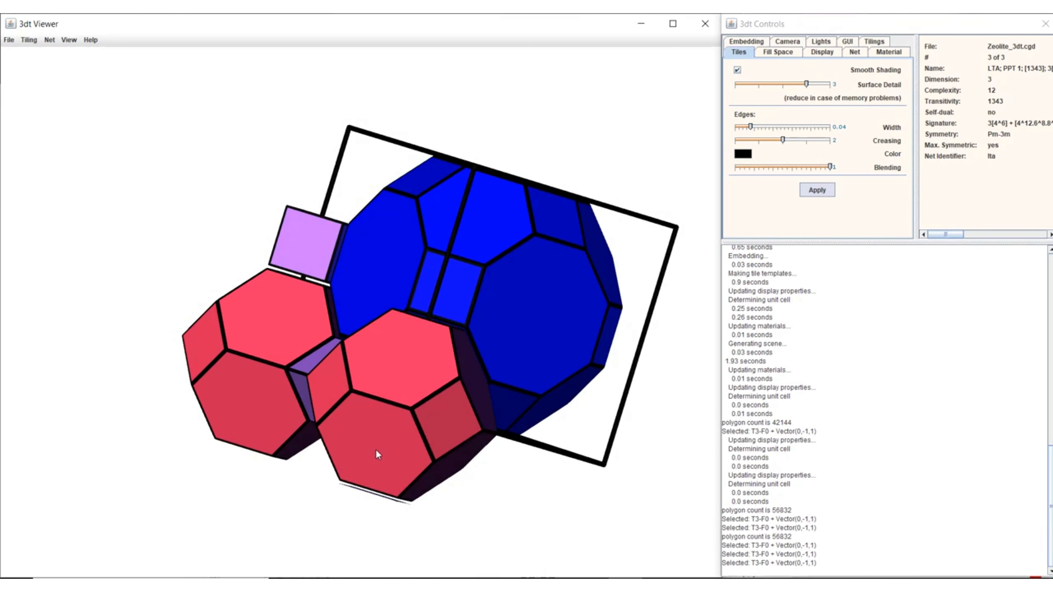
right_click(378, 455)
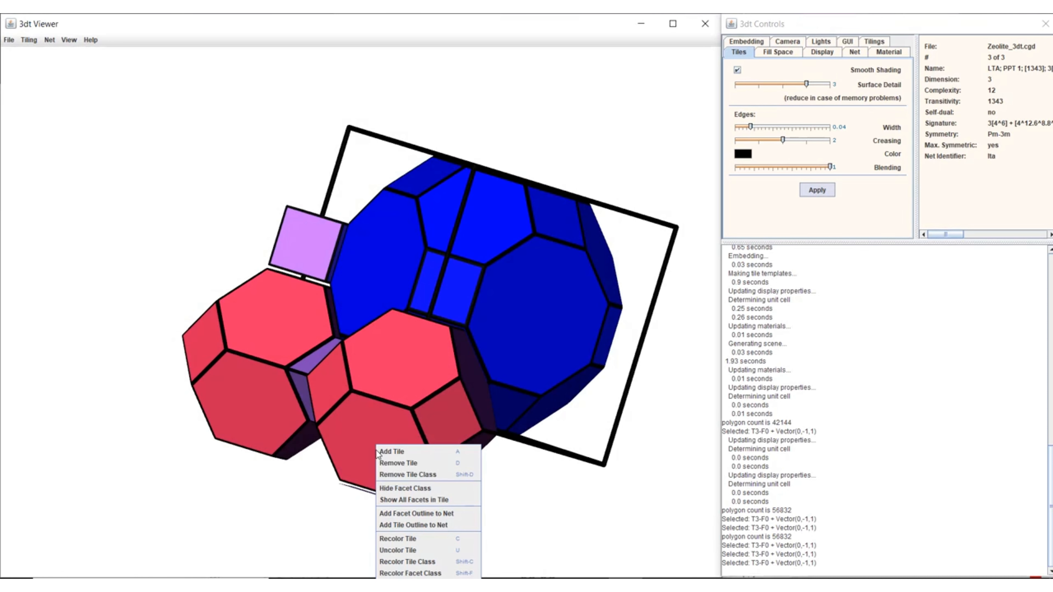
left_click(409, 489)
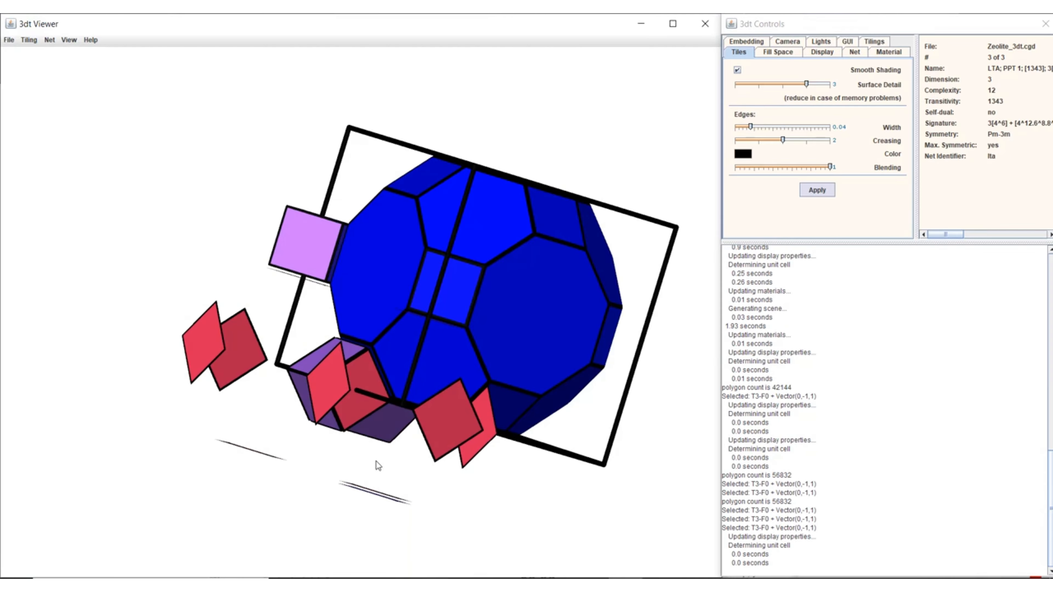
right_click(363, 415)
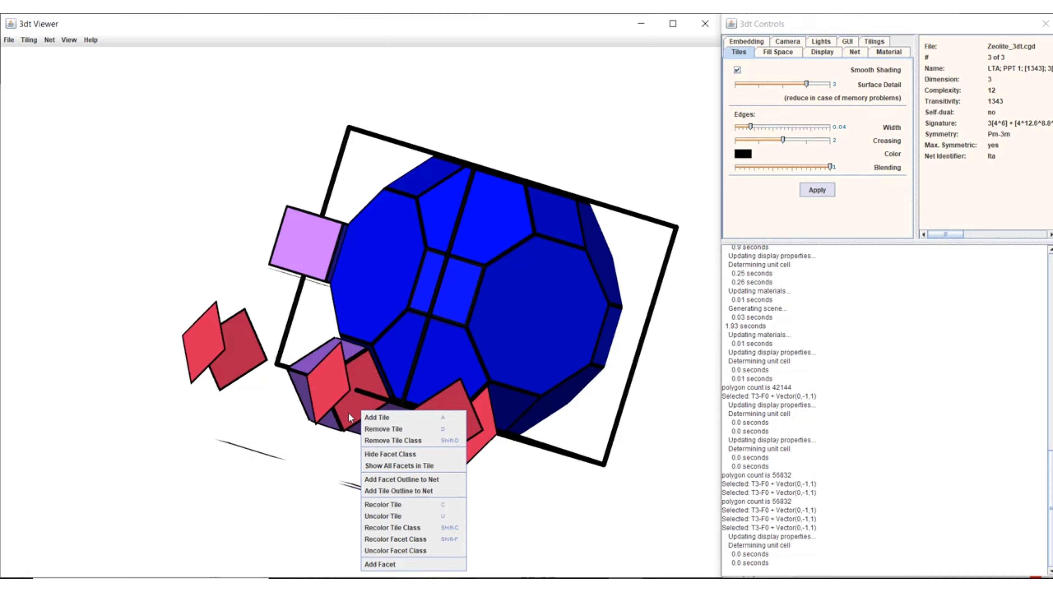
left_click(392, 467)
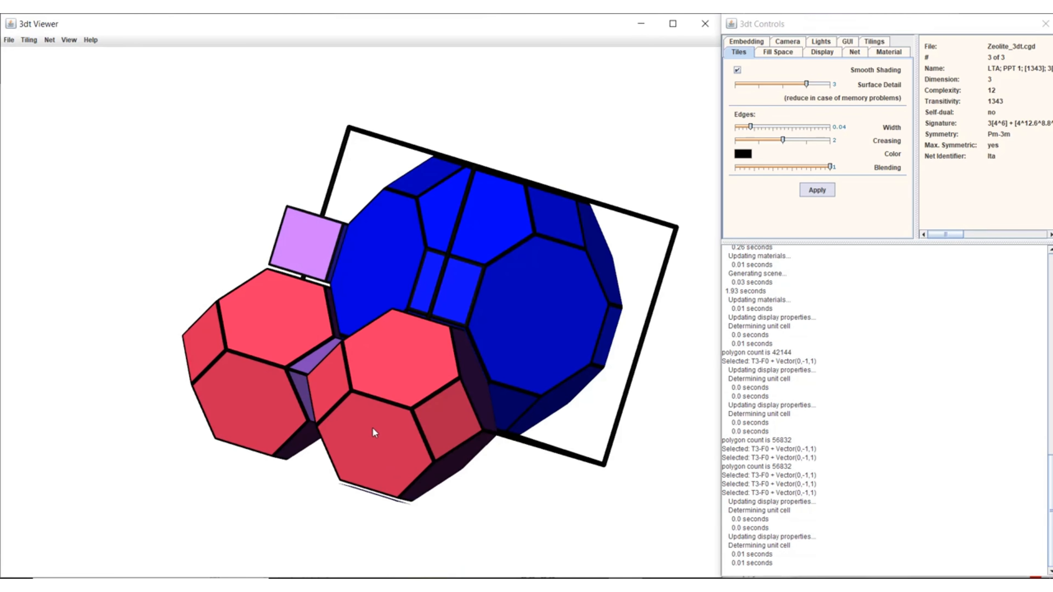
Add the orange hexagonal facet against the front face of the front red tile, and set the tile size to 0.86
right_click(388, 437)
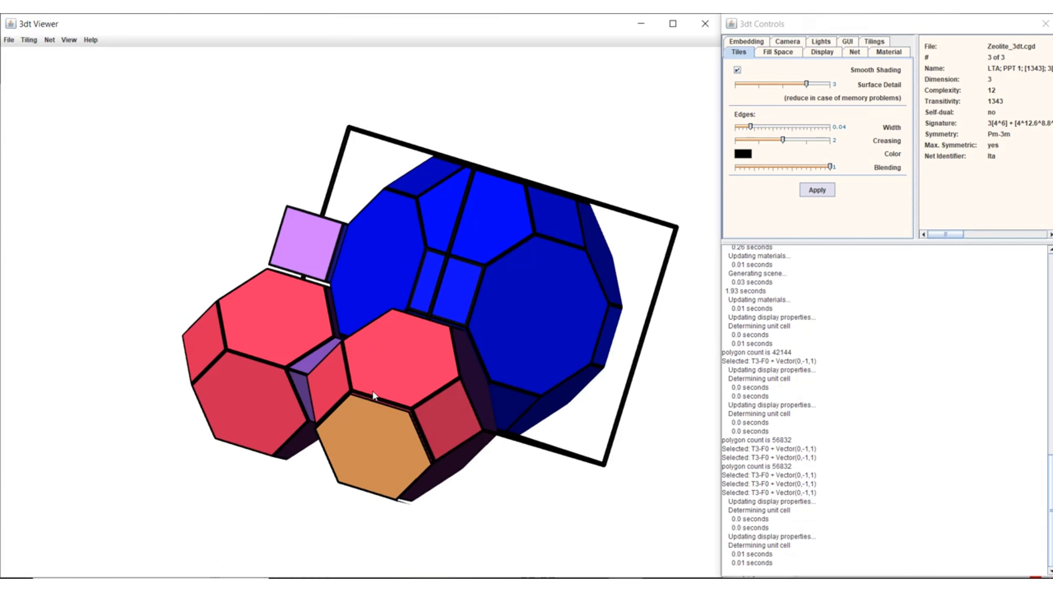
left_click(724, 111)
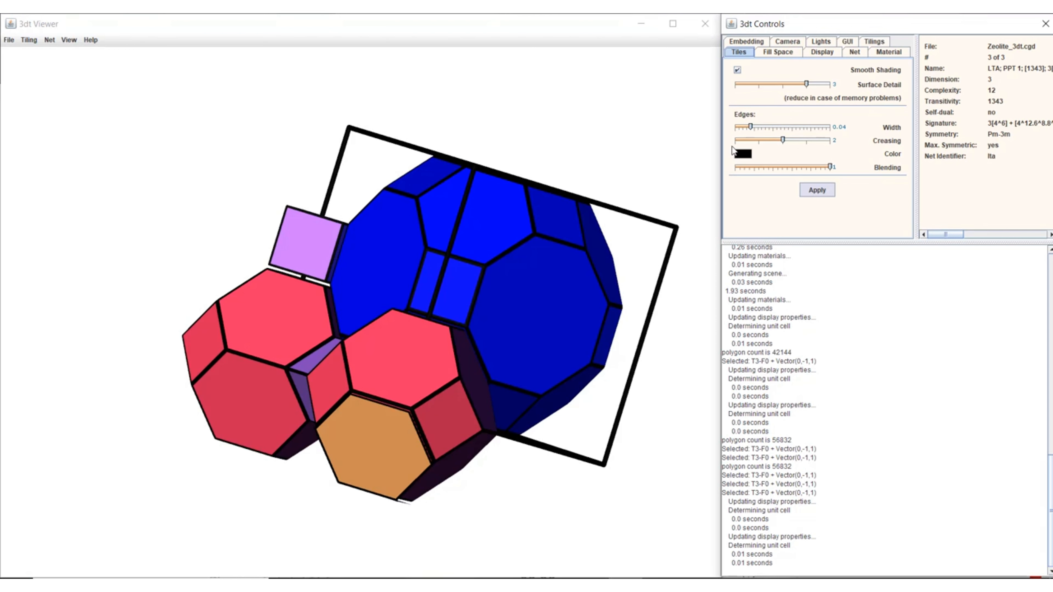
left_click(789, 54)
left_click(828, 55)
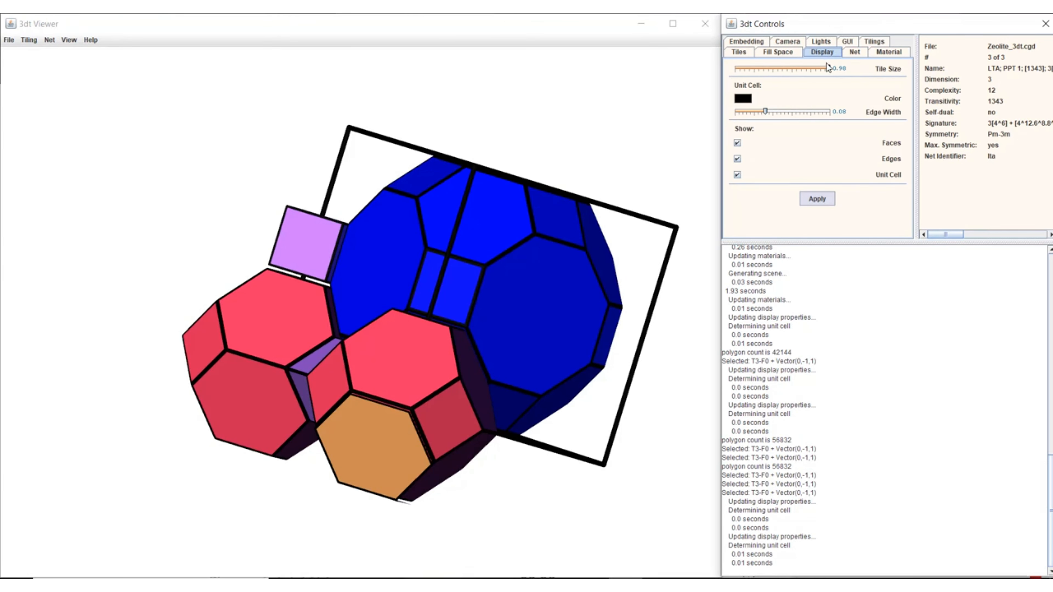
left_click_drag(827, 64, 815, 71)
left_click(820, 203)
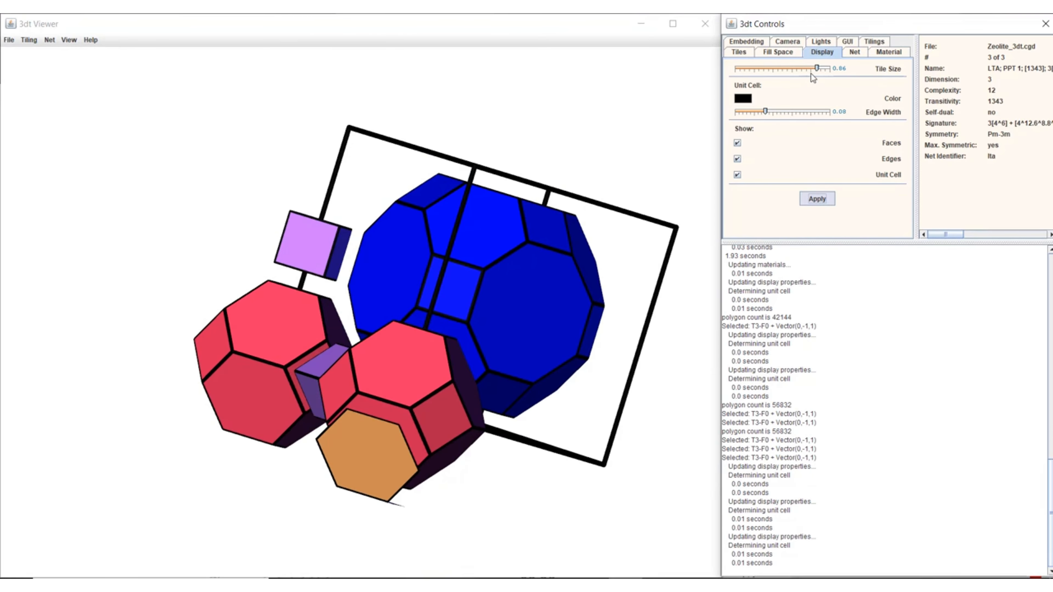
Hide the unit cell outline and show it again
left_click(738, 175)
left_click(817, 199)
left_click(738, 175)
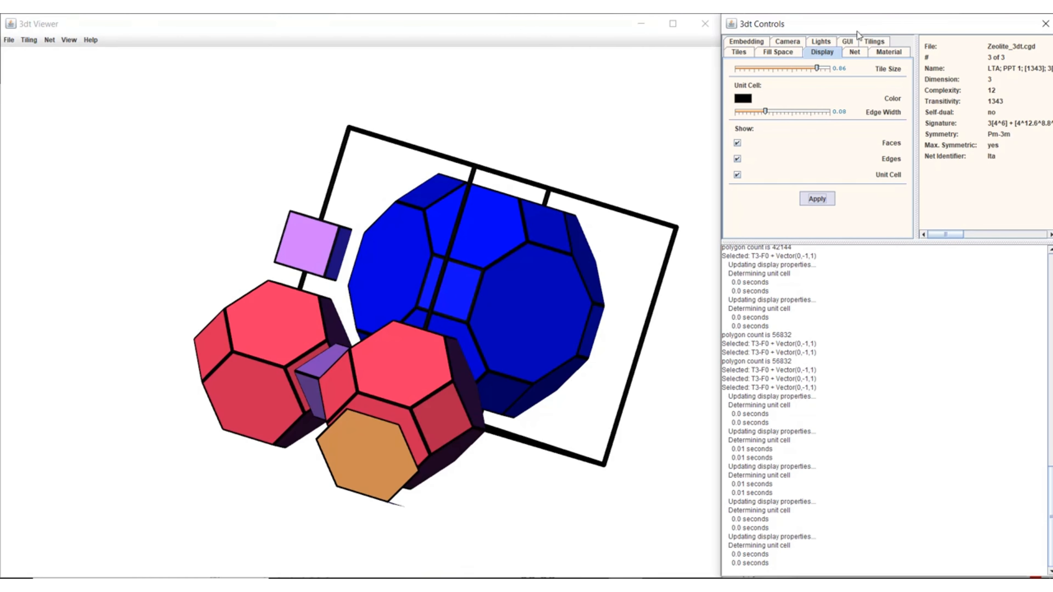
Update the net so its nodes and edges are drawn around the displayed tiles
left_click(855, 53)
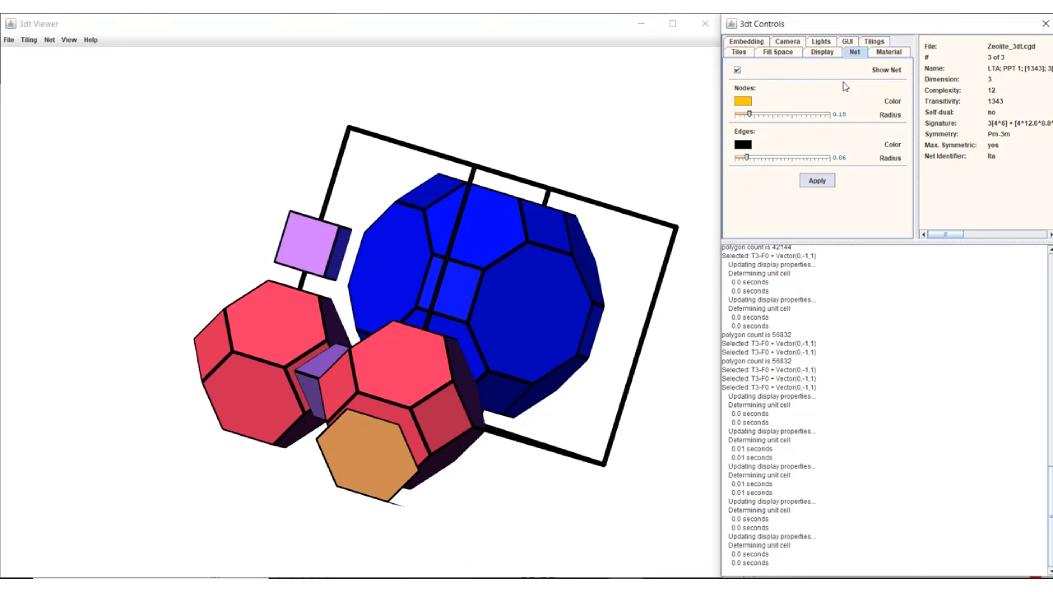
left_click(828, 43)
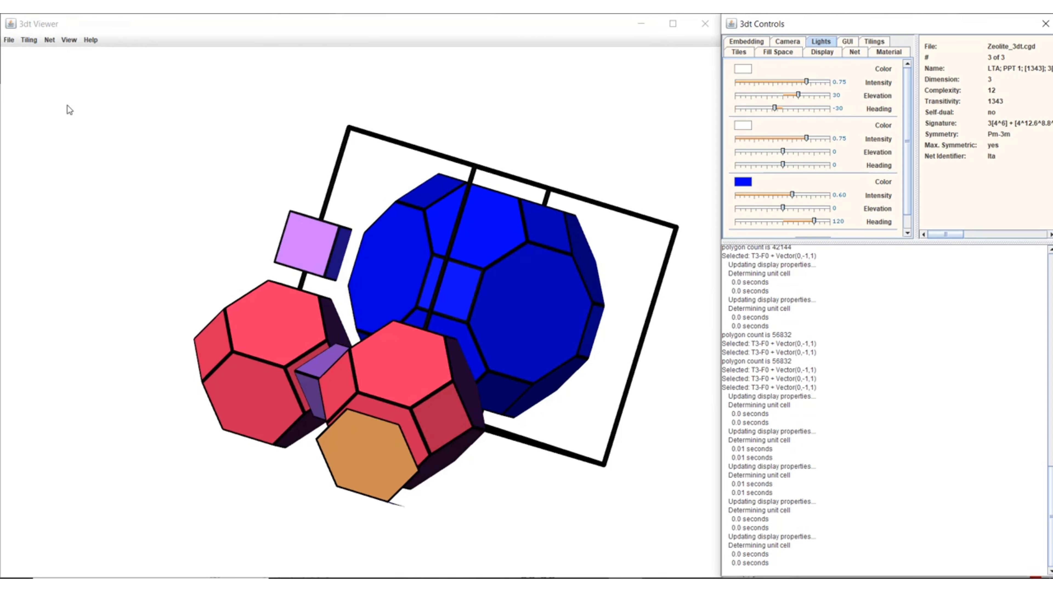
left_click(48, 40)
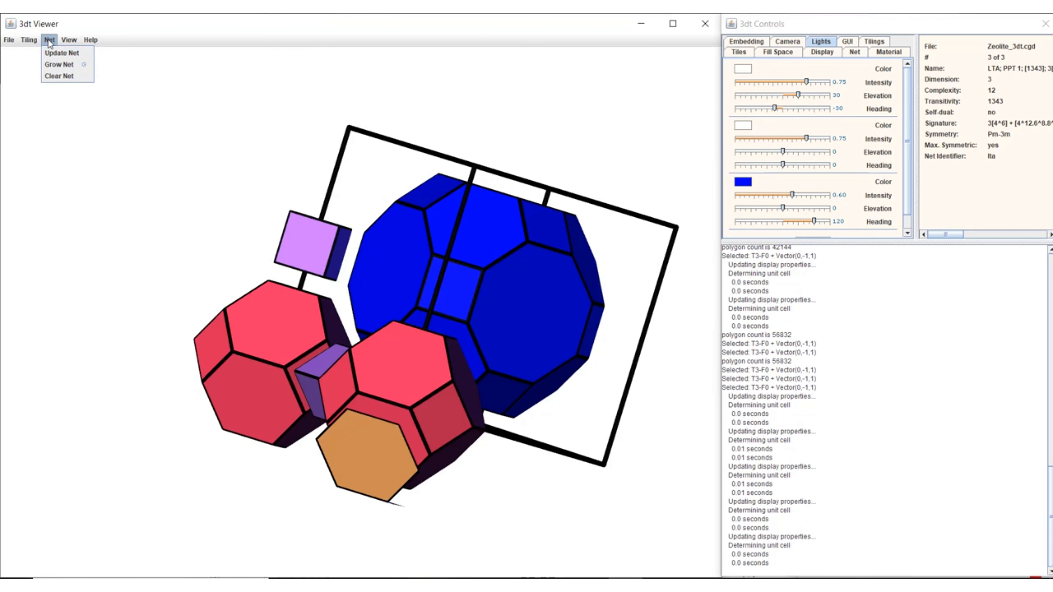
left_click(49, 54)
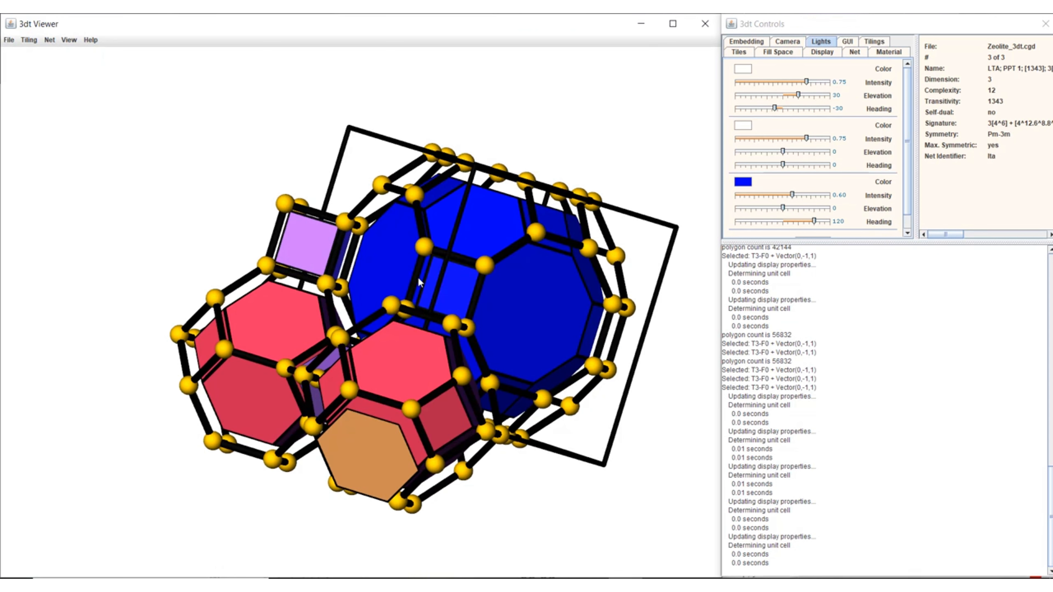
Set the net's node radius to 0.10 and edge radius to 0.03
left_click(854, 52)
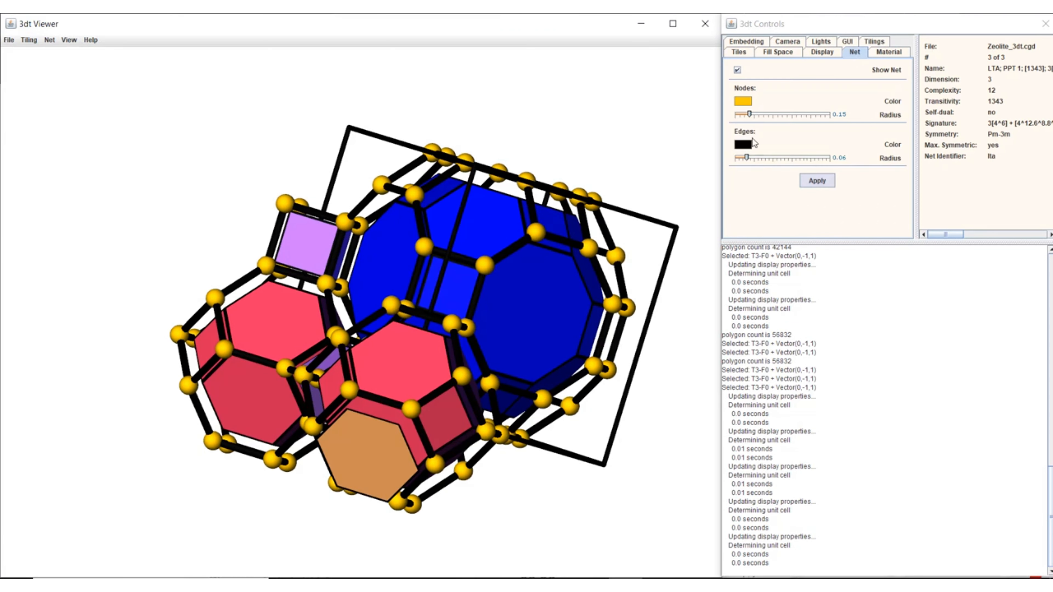
left_click_drag(750, 114, 745, 115)
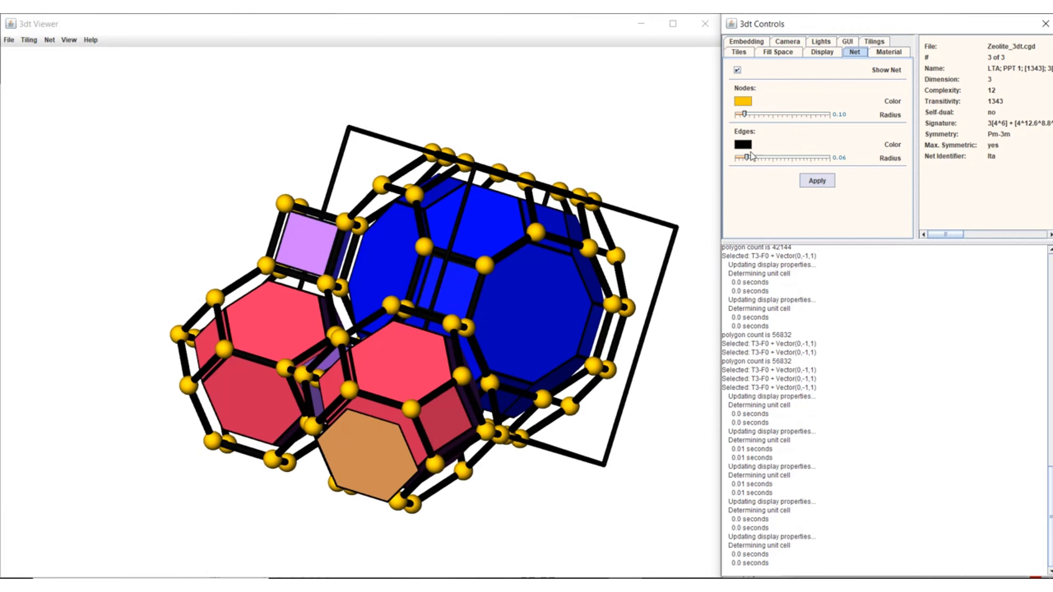
left_click_drag(751, 156, 739, 157)
left_click(813, 183)
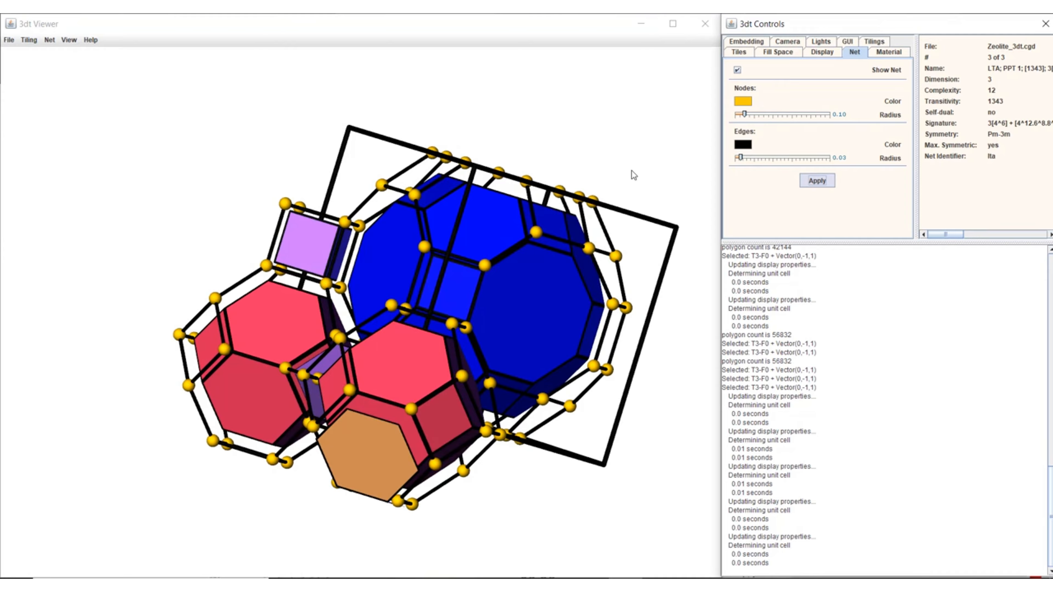
Add a neighbouring purple cube across the square facet of the front red tile, and update the net to include it
right_click(443, 418)
left_click(456, 428)
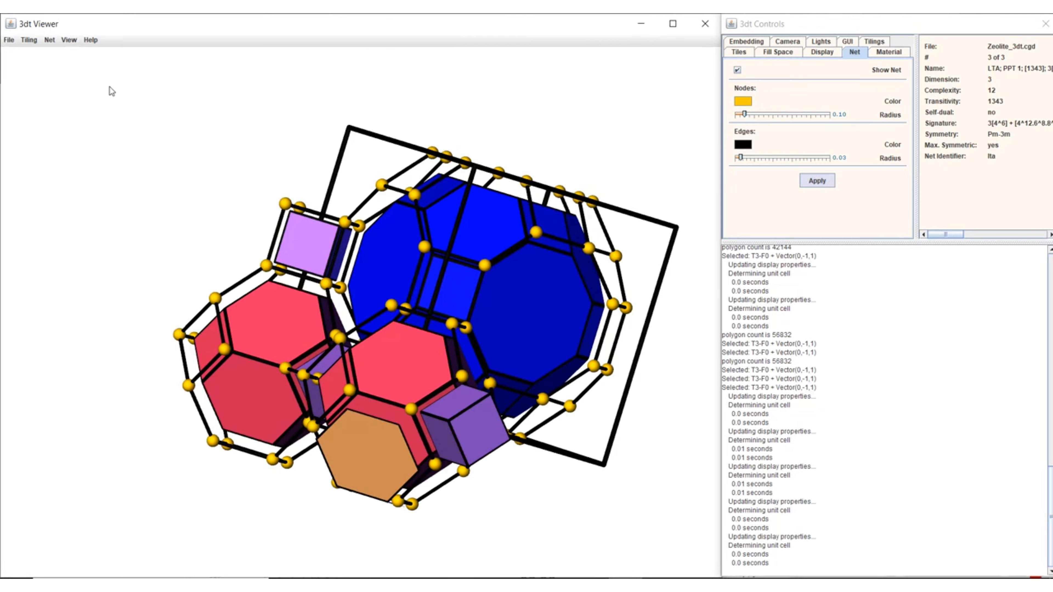
left_click(50, 41)
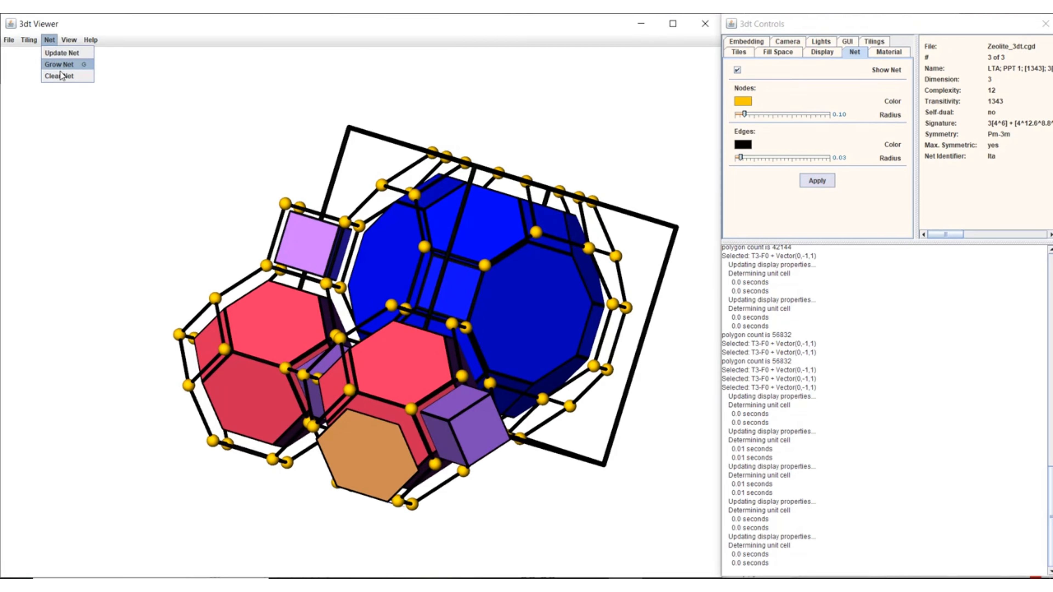
left_click(61, 53)
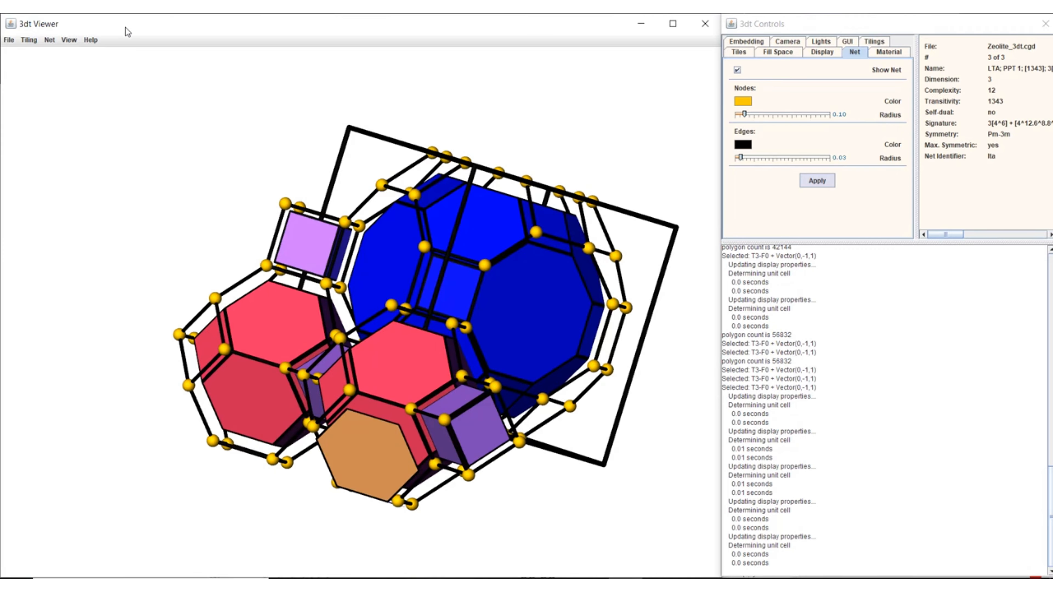
Grow the net outward once beyond the displayed tiles
left_click(48, 41)
left_click(59, 64)
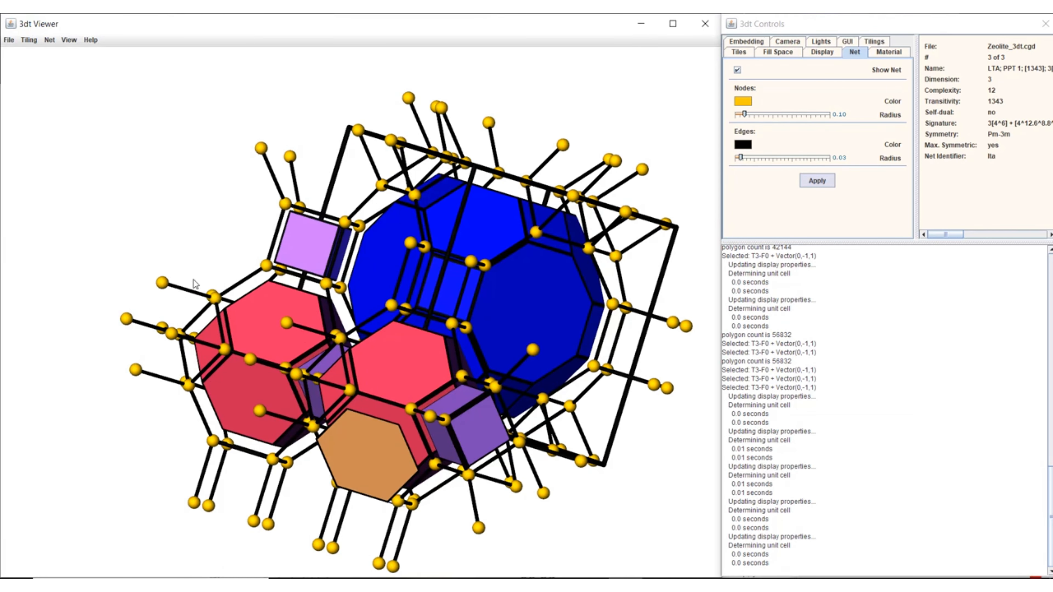
Remove the protruding net edge beside the upper corner of the leftmost red tile, and remove the net node at its inner end
right_click(213, 302)
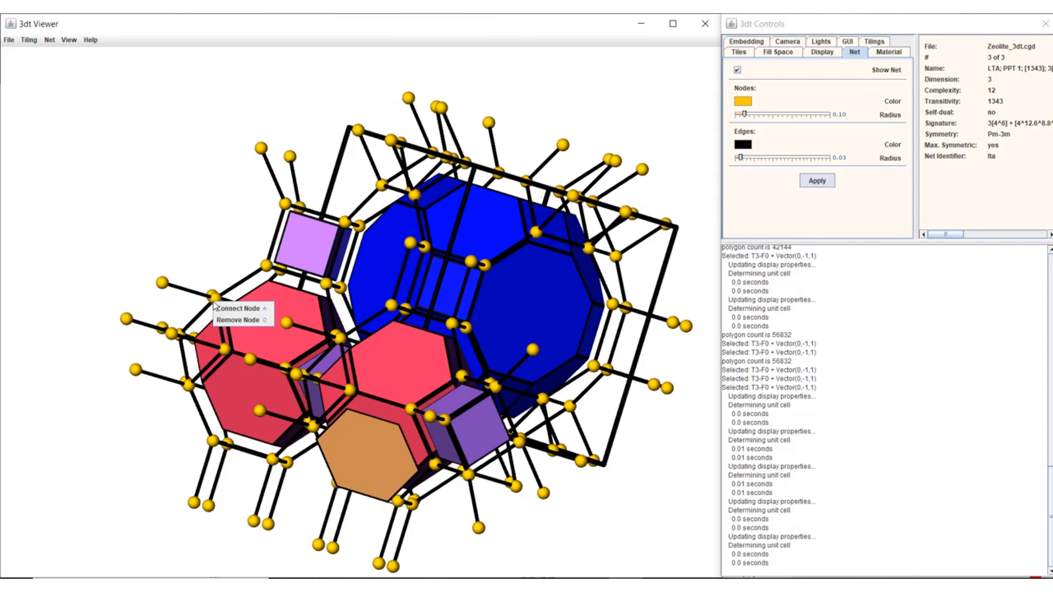
right_click(191, 293)
right_click(189, 293)
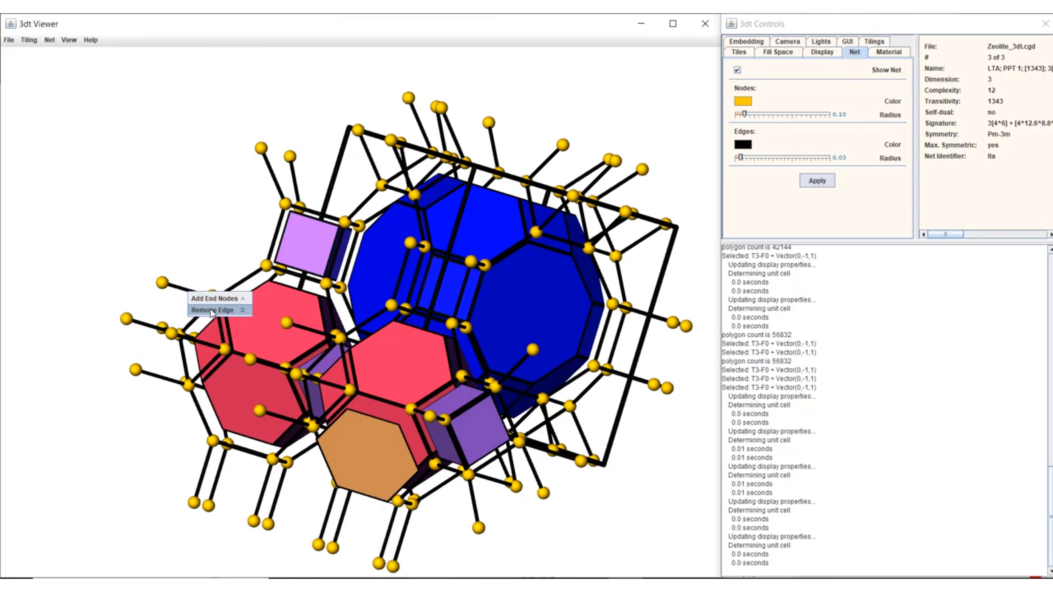
left_click(207, 299)
right_click(216, 302)
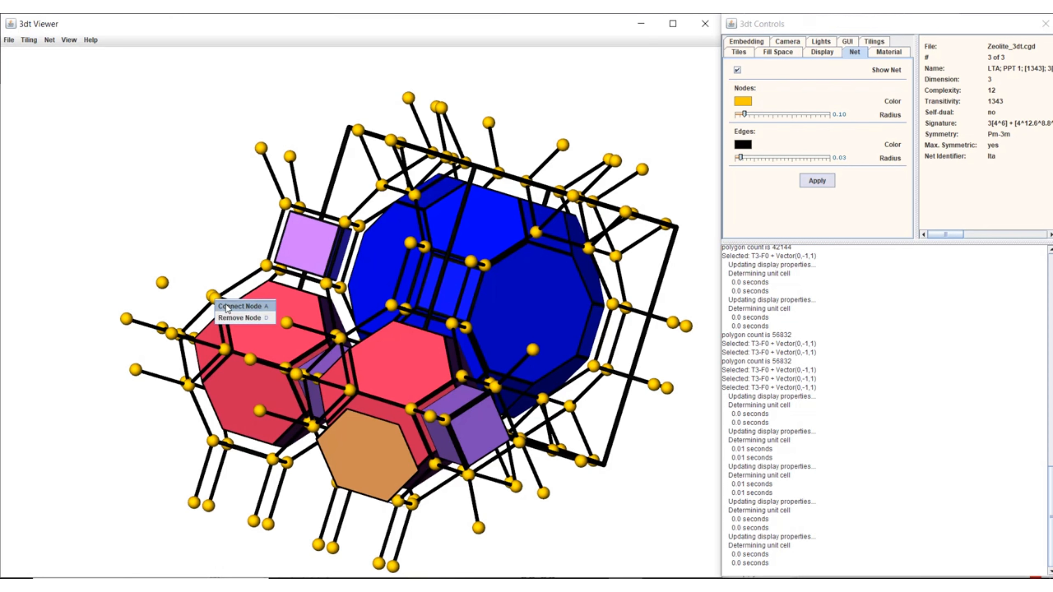
left_click(228, 318)
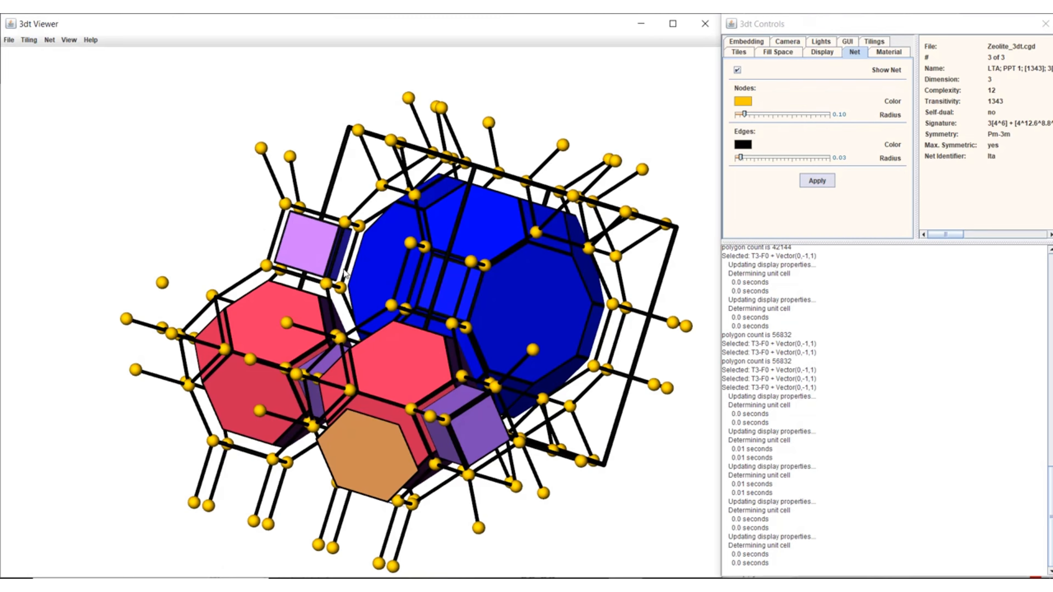
Save the scene as AFI_all_tiles.gsl in the AFI zoning folder, overwriting the existing file
left_click(9, 40)
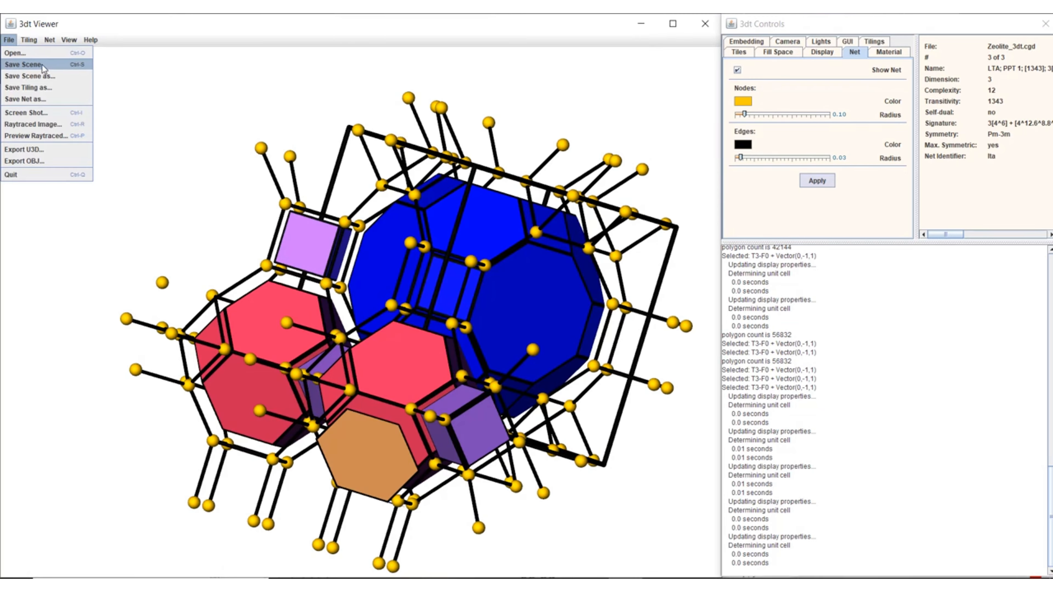
left_click(31, 77)
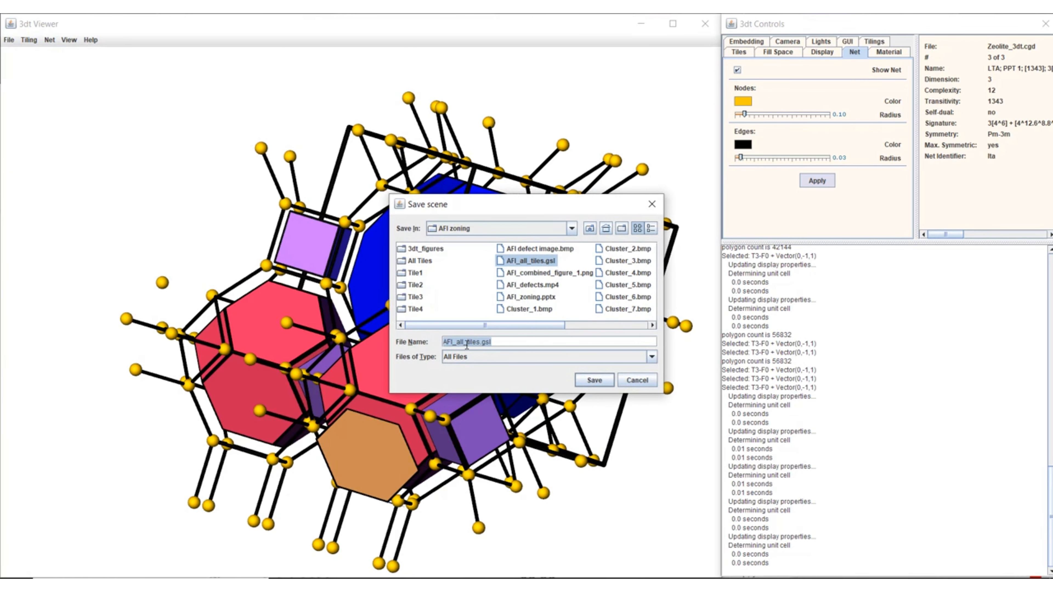
left_click(582, 383)
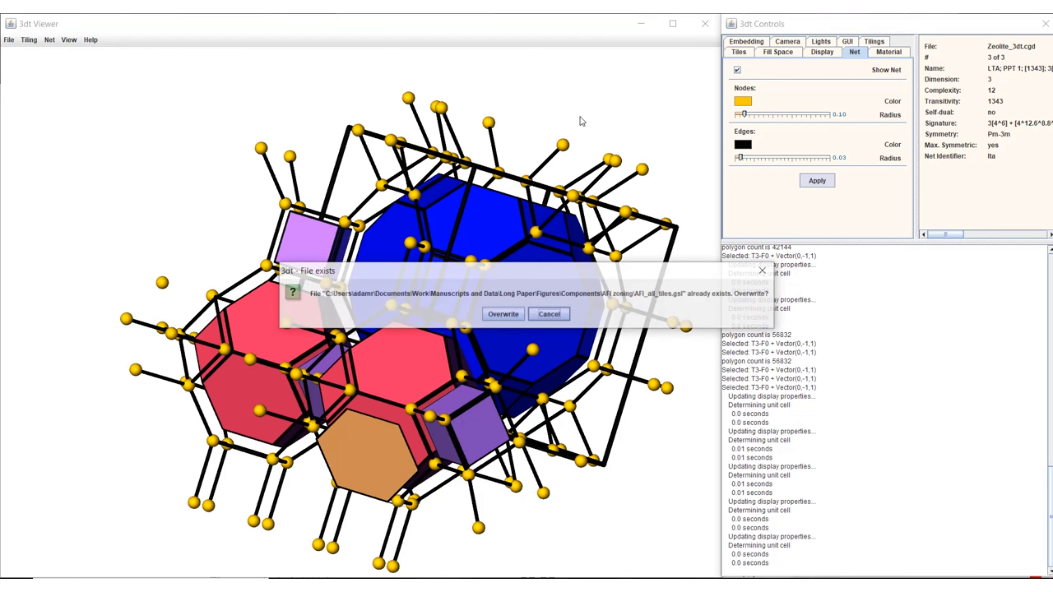
left_click(506, 317)
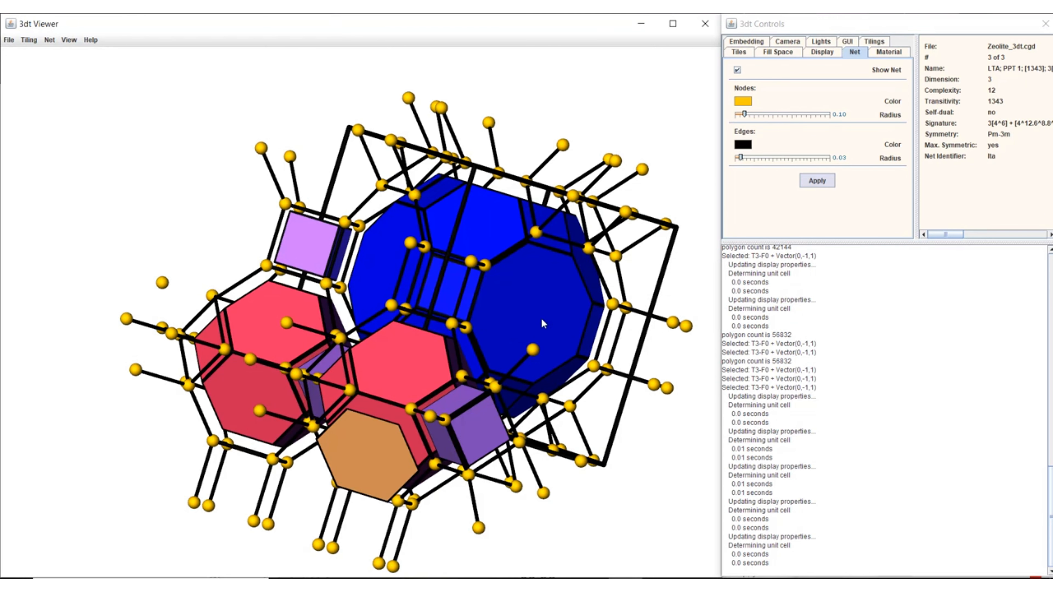
View the structure along X
left_click(69, 40)
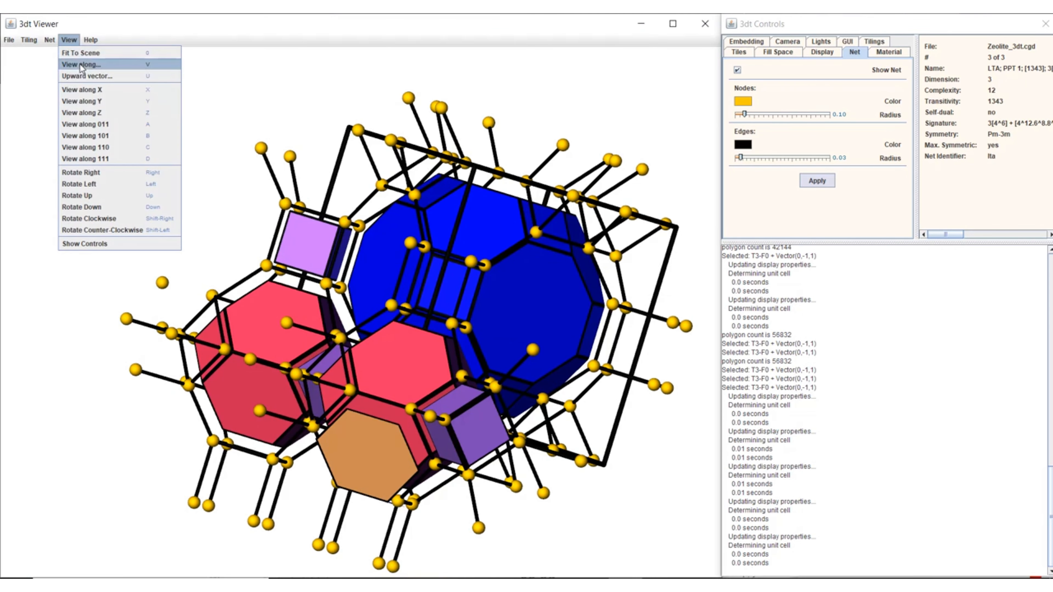
left_click(84, 90)
left_click(50, 39)
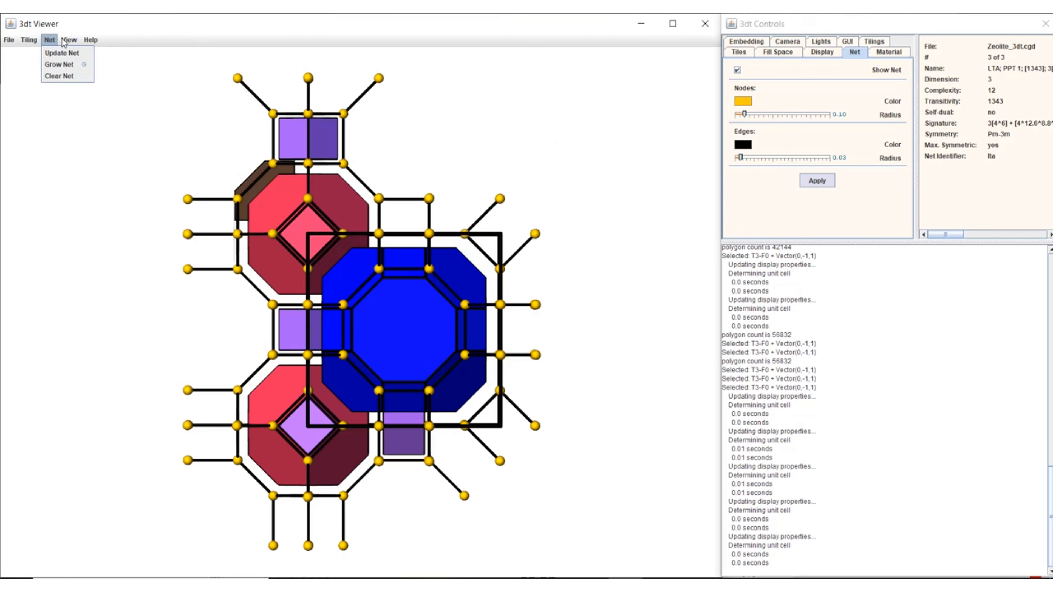
View the structure along the custom direction 1 1 1
left_click(69, 39)
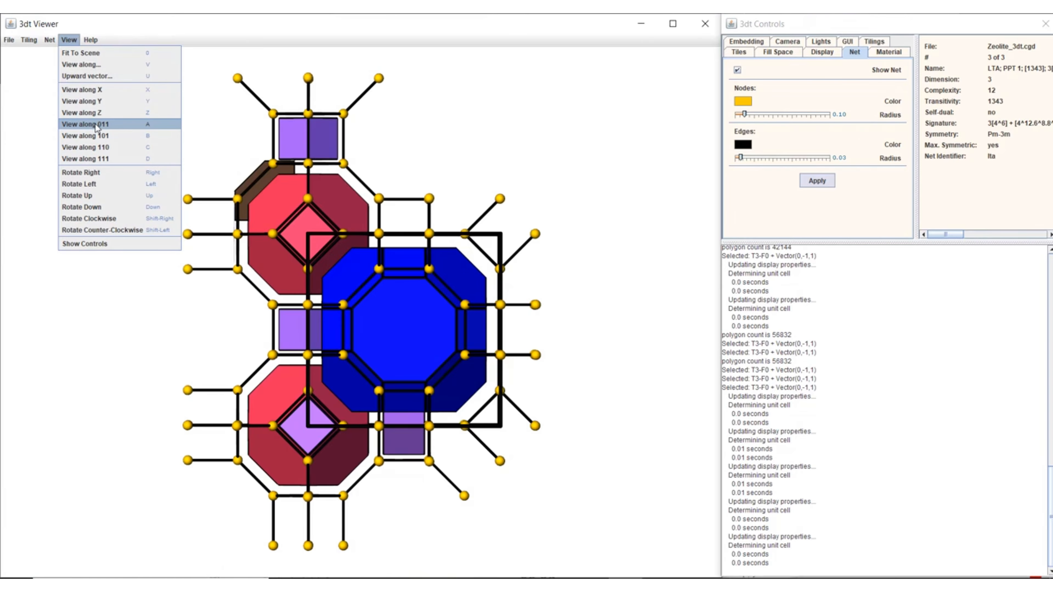
left_click(81, 65)
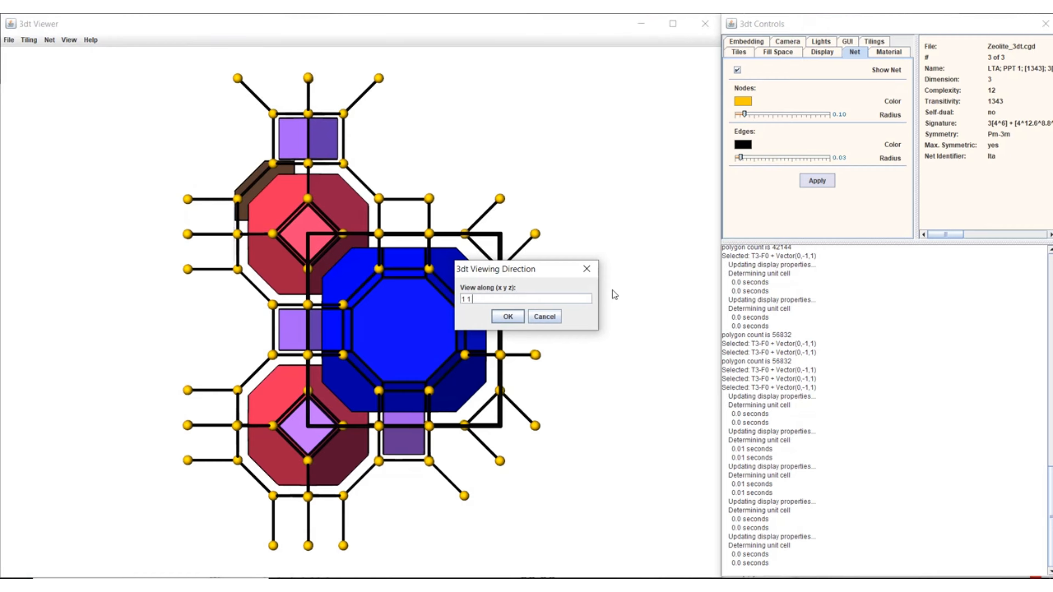
type("1")
key("Return")
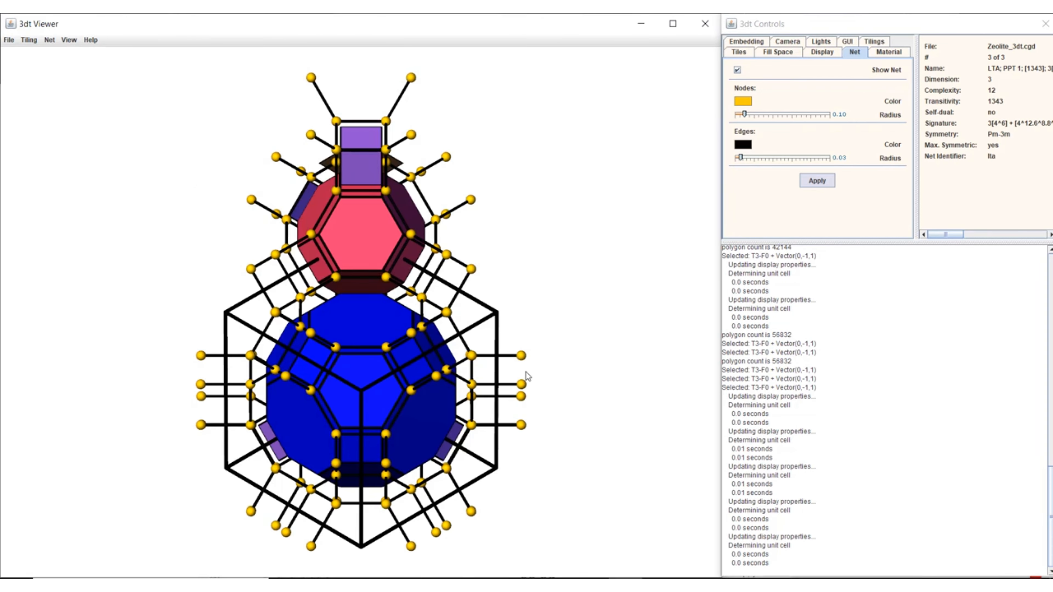
Save a raytraced image of the structure in an oblique orientation as TEST.png on the Desktop
left_click_drag(248, 310, 357, 300)
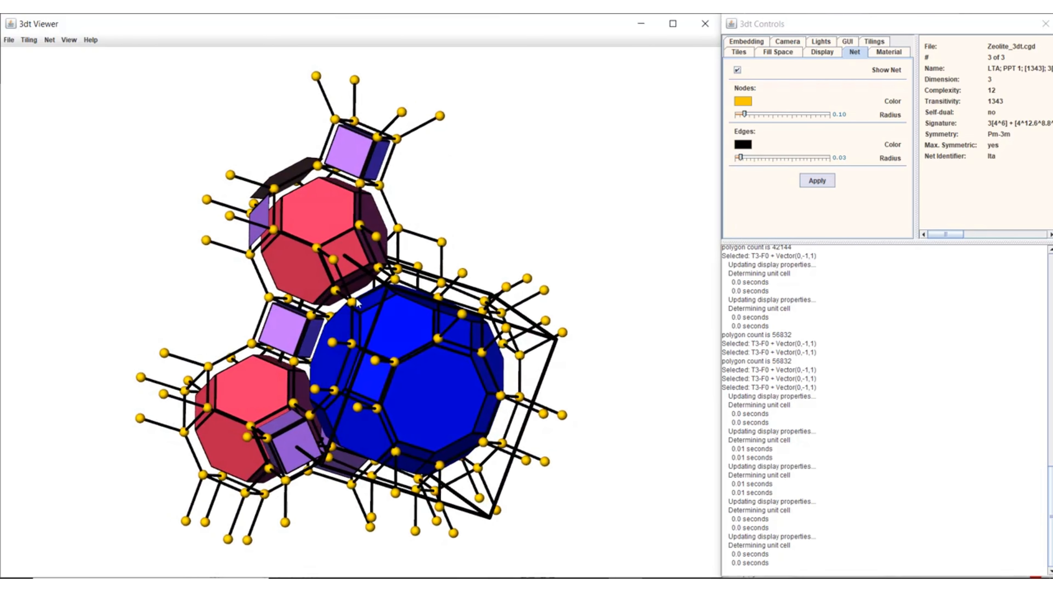
left_click(10, 40)
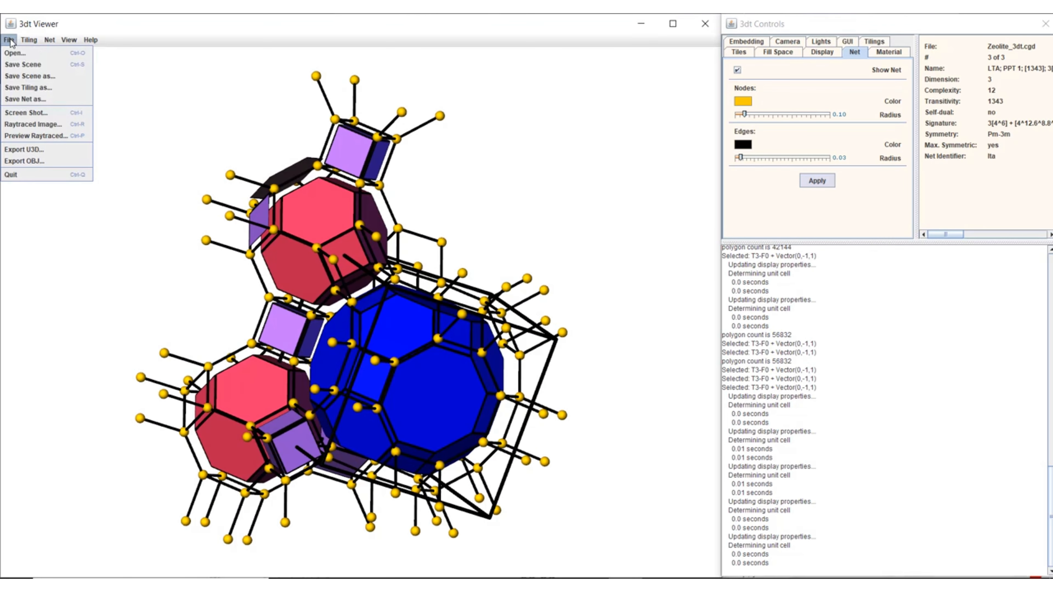
left_click(20, 125)
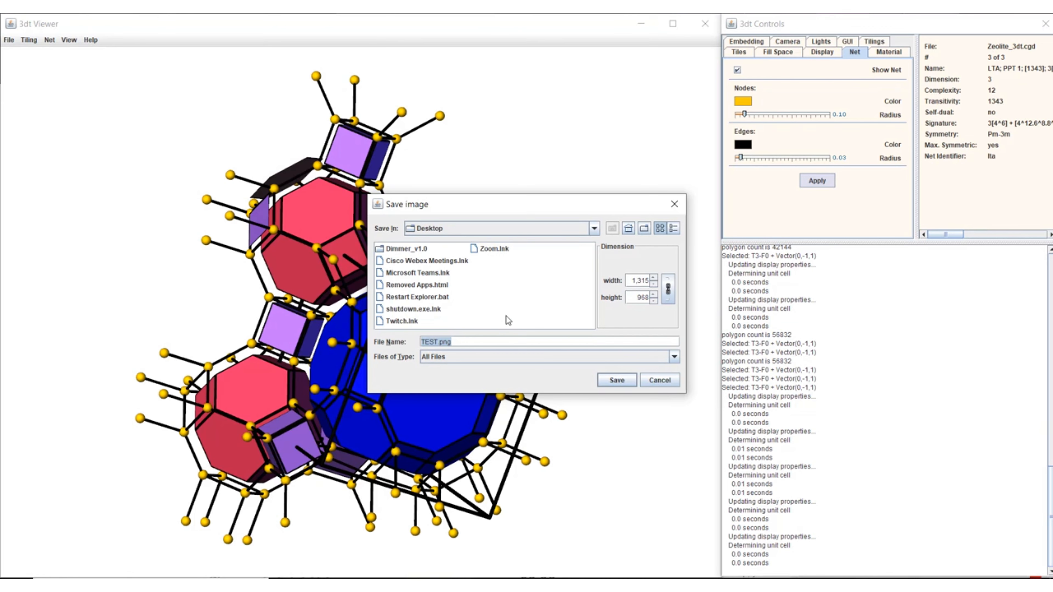
left_click(616, 381)
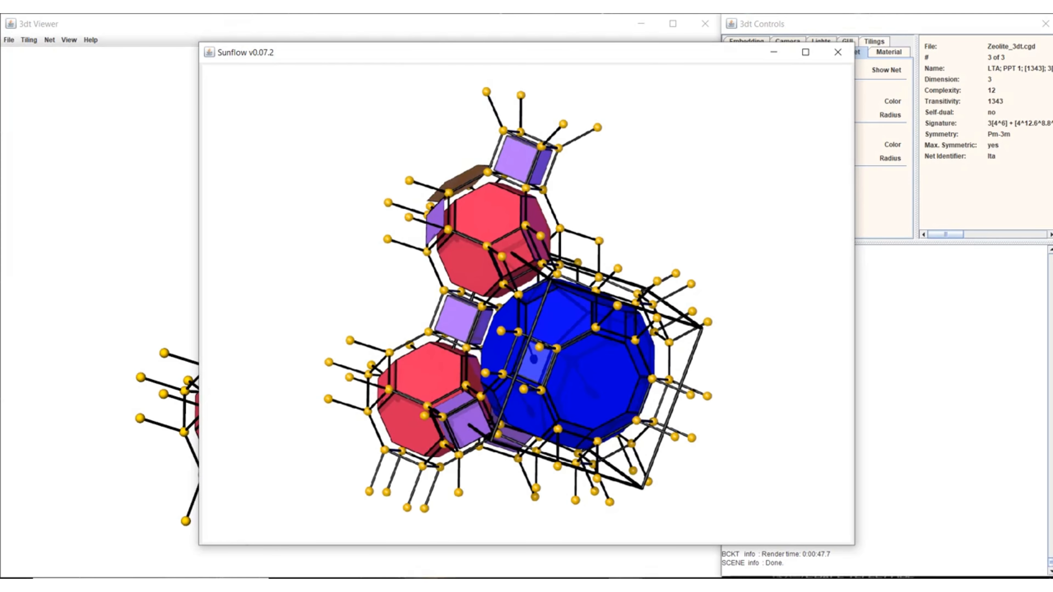
Open TEST.png from the Desktop folder to inspect the rendered image, and return to the 3dt Viewer
left_click(422, 585)
left_click(55, 110)
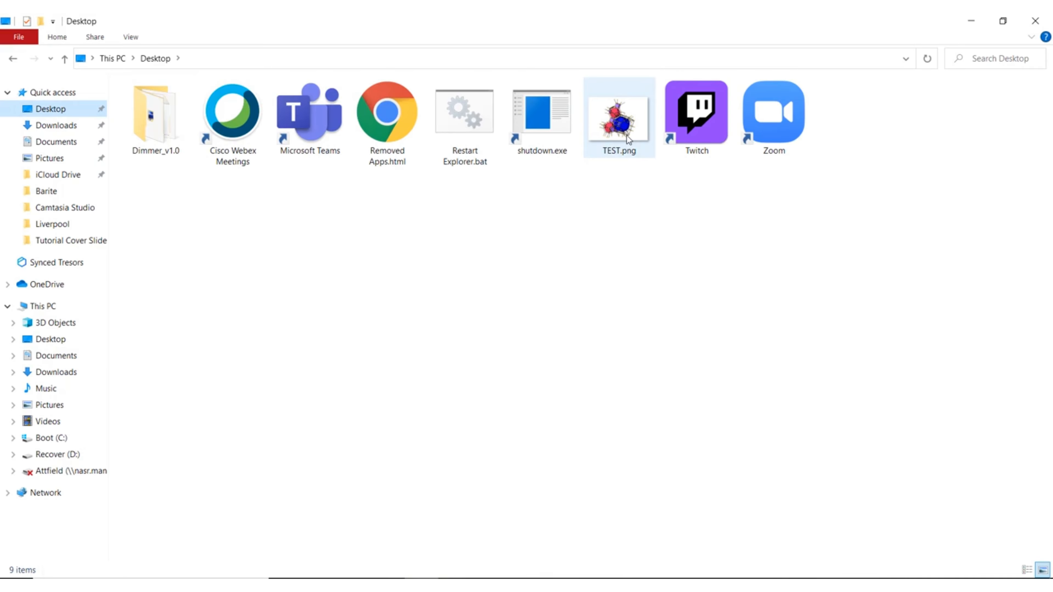
double_click(627, 135)
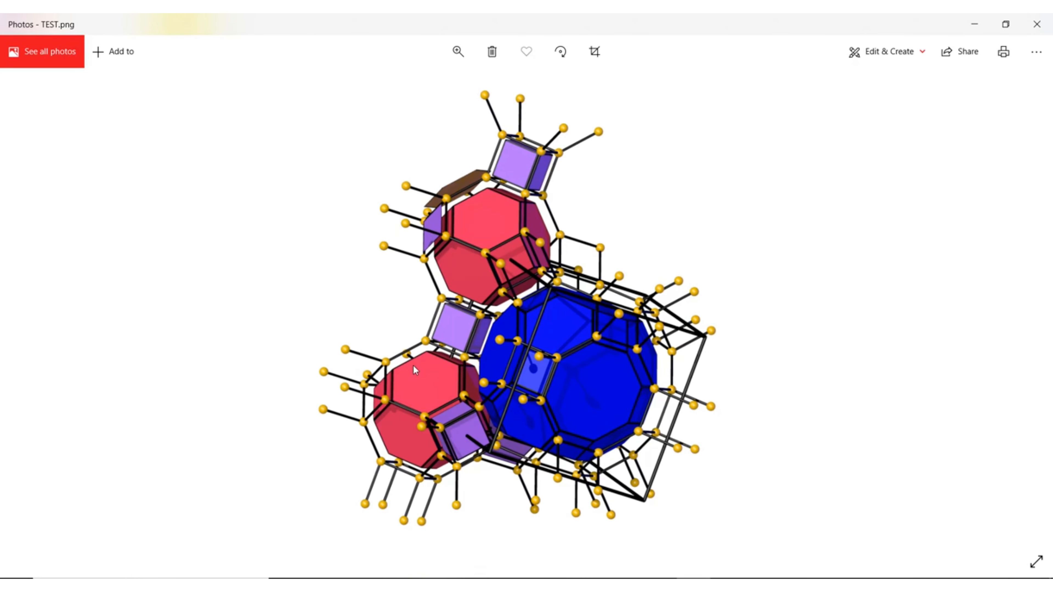
mouse_move(626, 585)
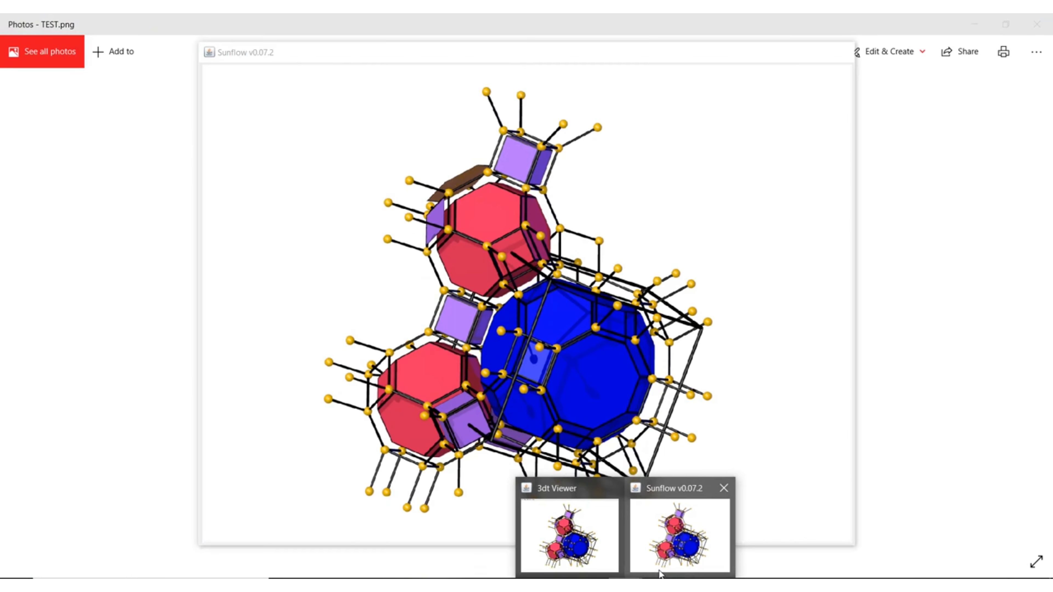
left_click(605, 558)
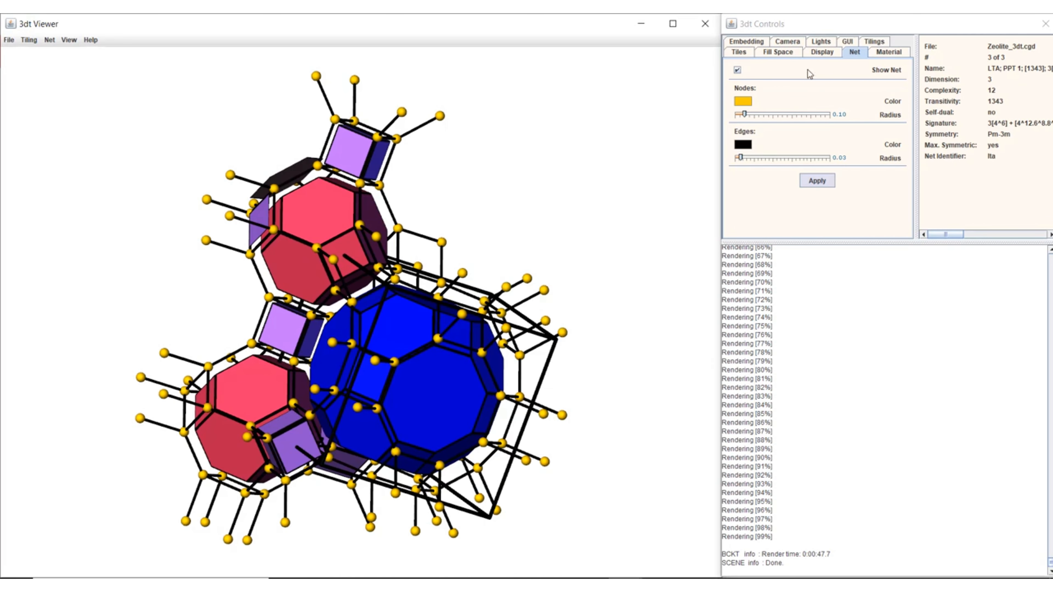